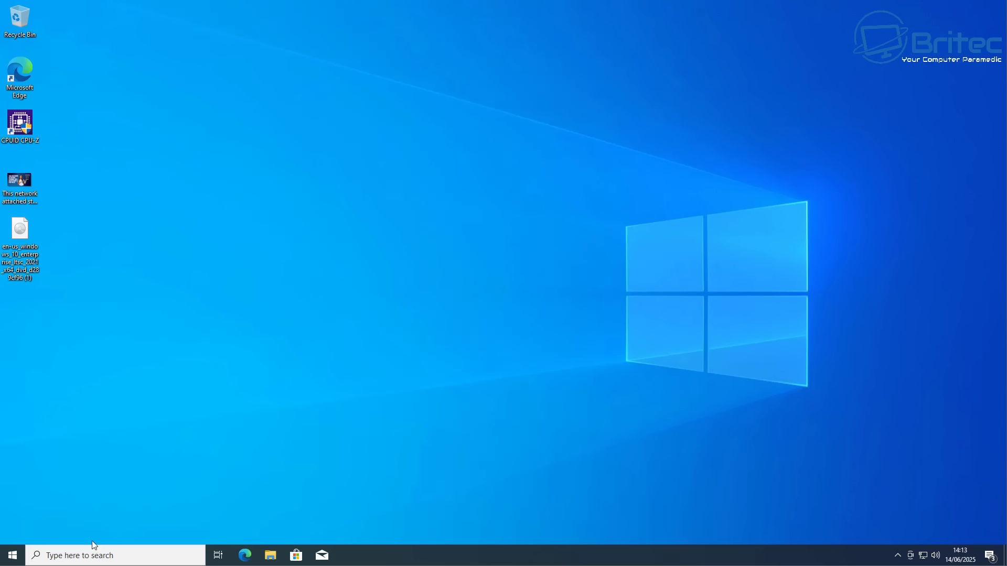
Open maximized Settings at System > About and highlight the Windows 10 Pro 22H2 specifications.
click(21, 555)
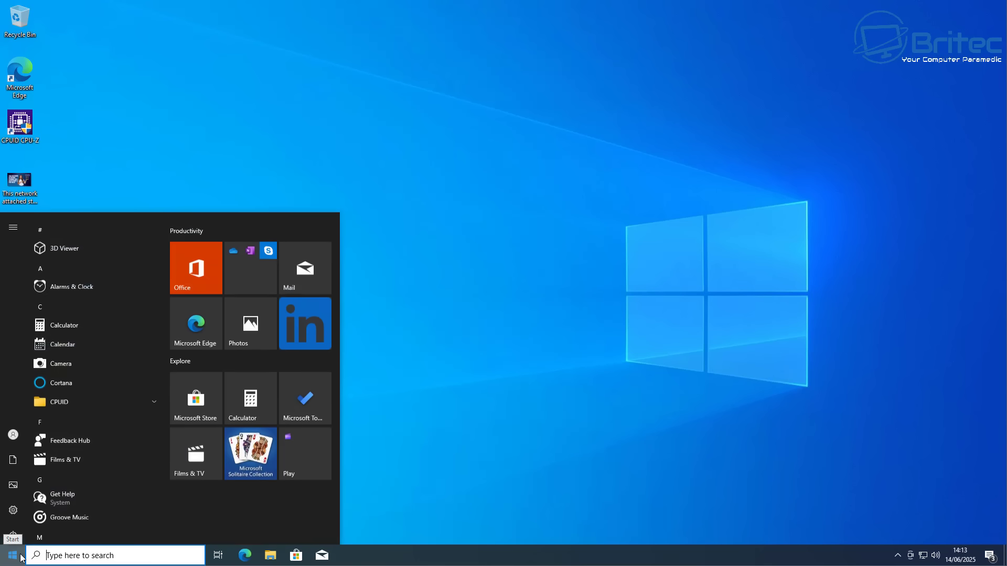
click(13, 507)
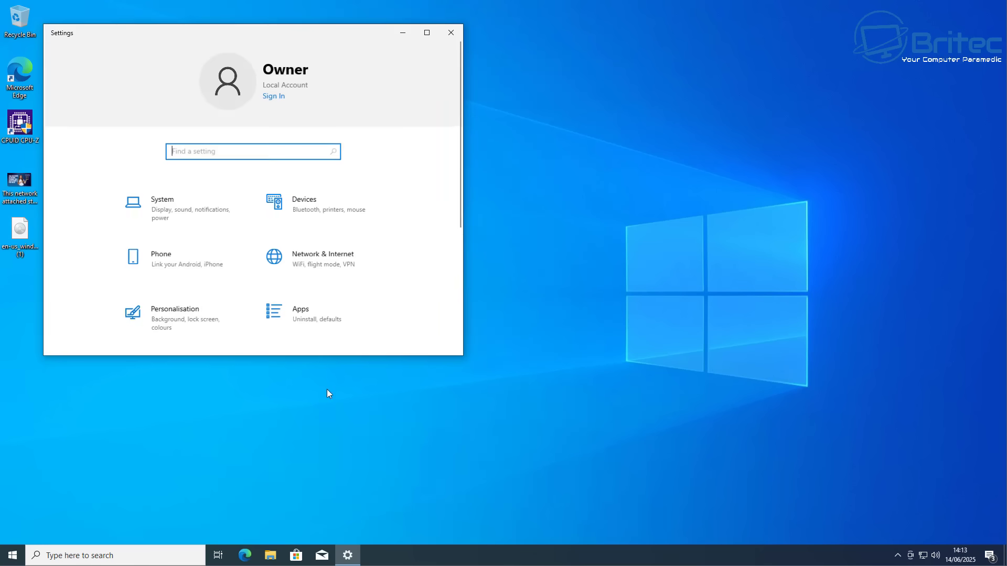
click(426, 33)
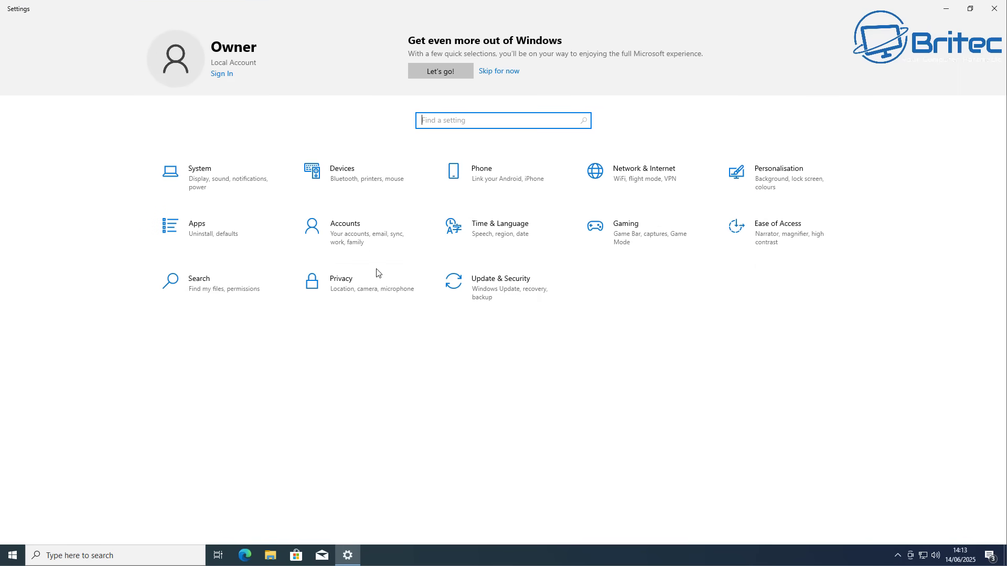
click(234, 176)
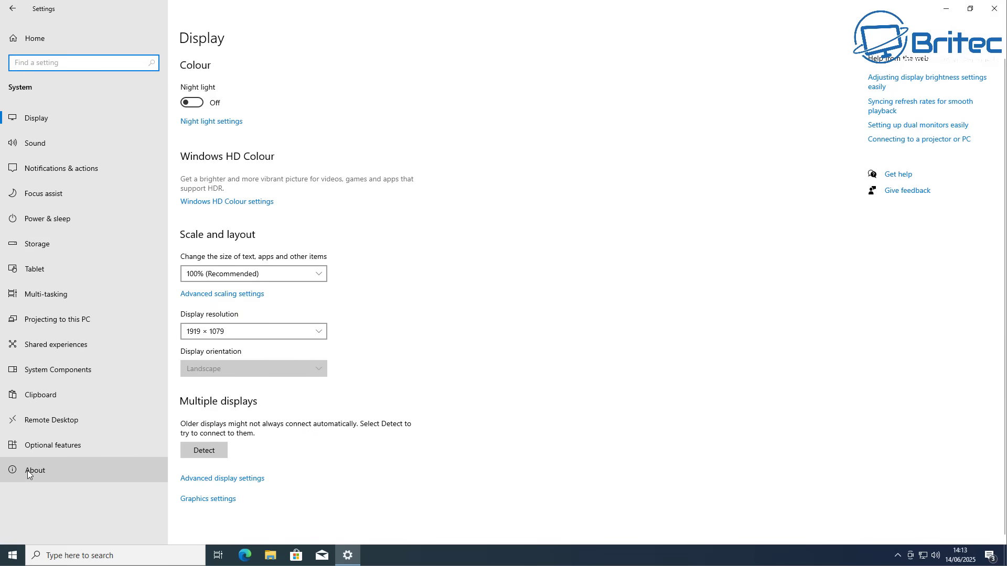
click(61, 471)
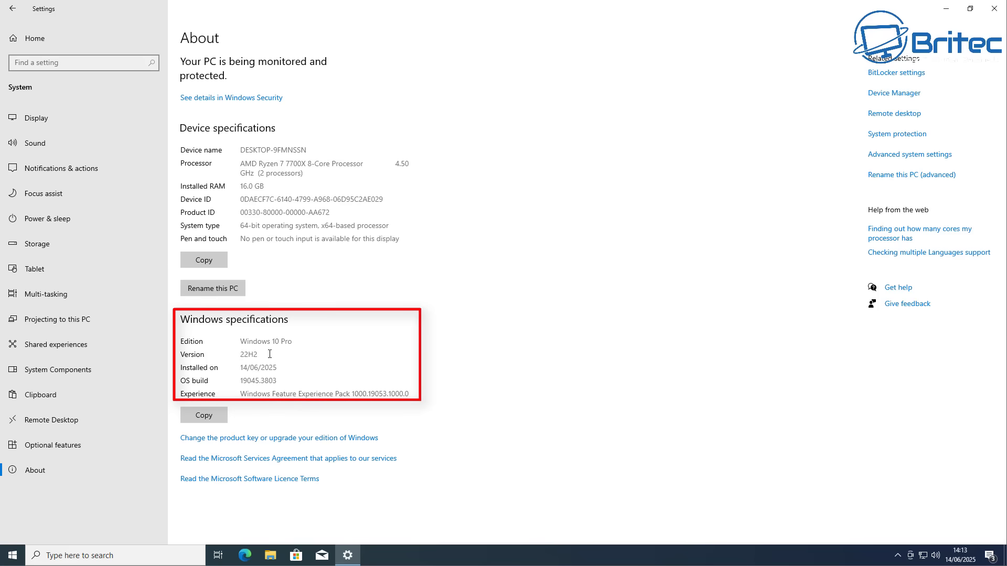
mouse_move(294, 341)
mouse_down()
mouse_move(230, 342)
mouse_move(260, 354)
mouse_move(236, 355)
mouse_up()
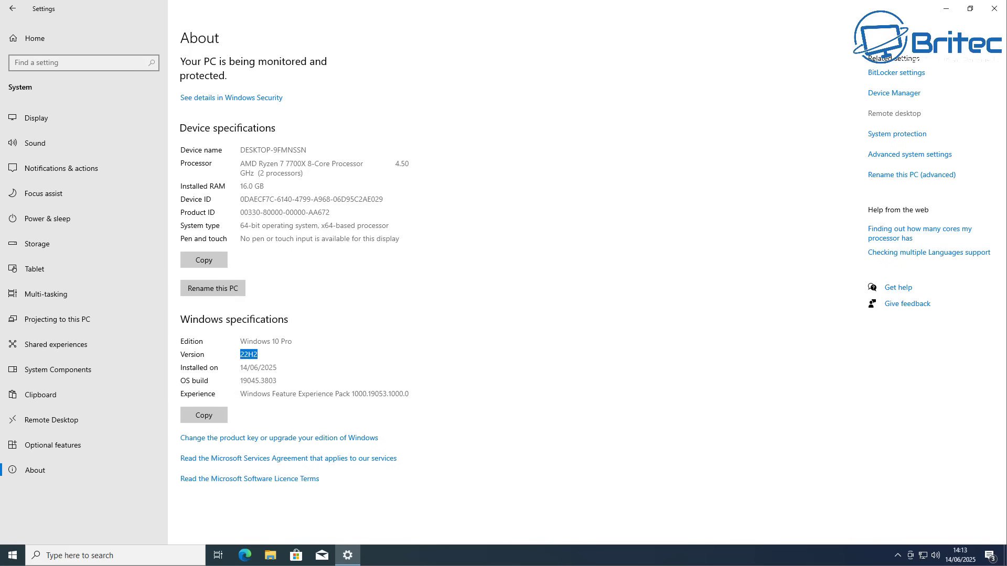
Close Settings, mount the LTSC disc image as drive E:, and launch its setup with UAC approval.
click(994, 8)
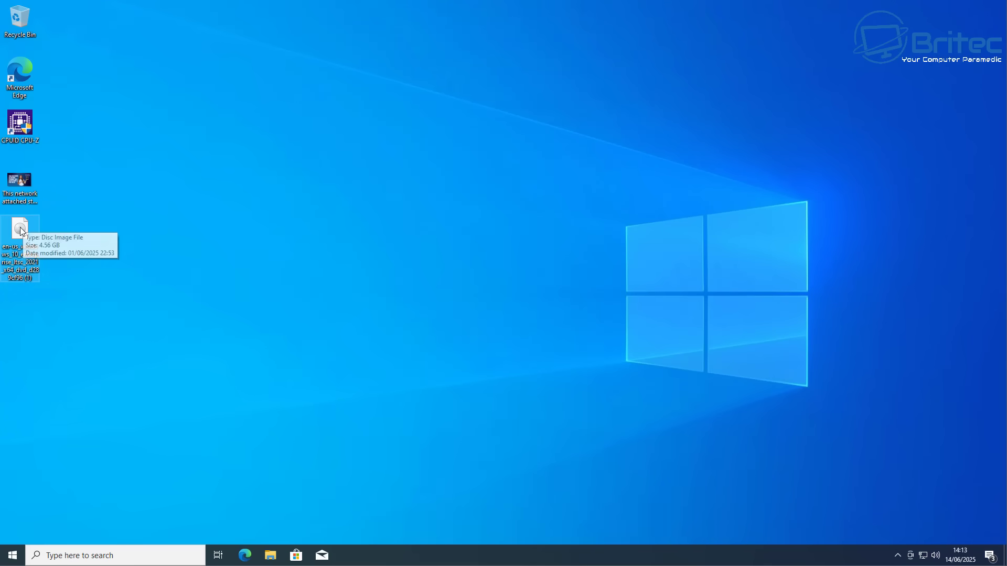
drag(21, 257, 420, 179)
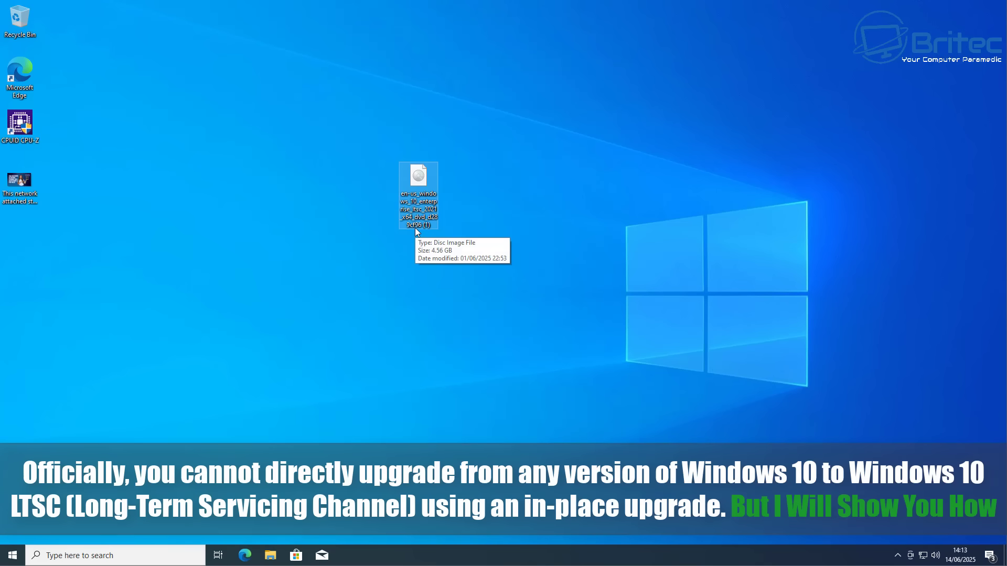
right_click(417, 172)
click(445, 181)
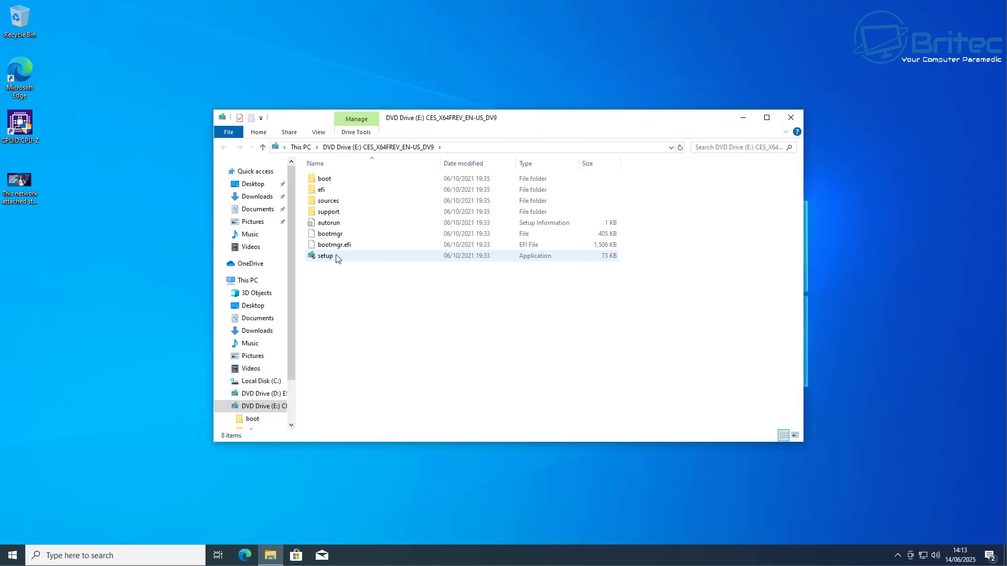
double_click(337, 257)
click(474, 351)
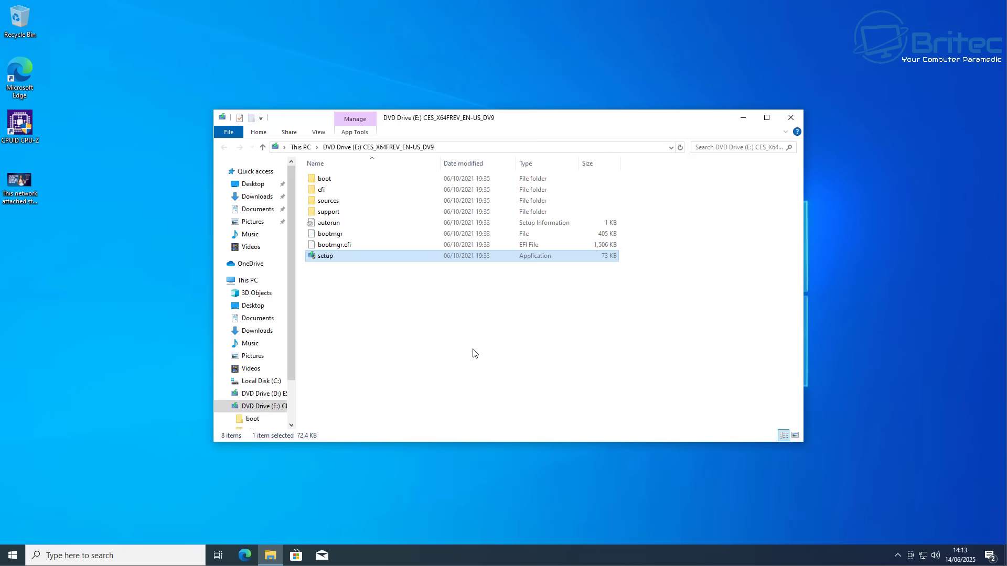
Proceed through Setup with Enterprise LTSC chosen and licence accepted, then quit at Choose what to keep.
click(747, 118)
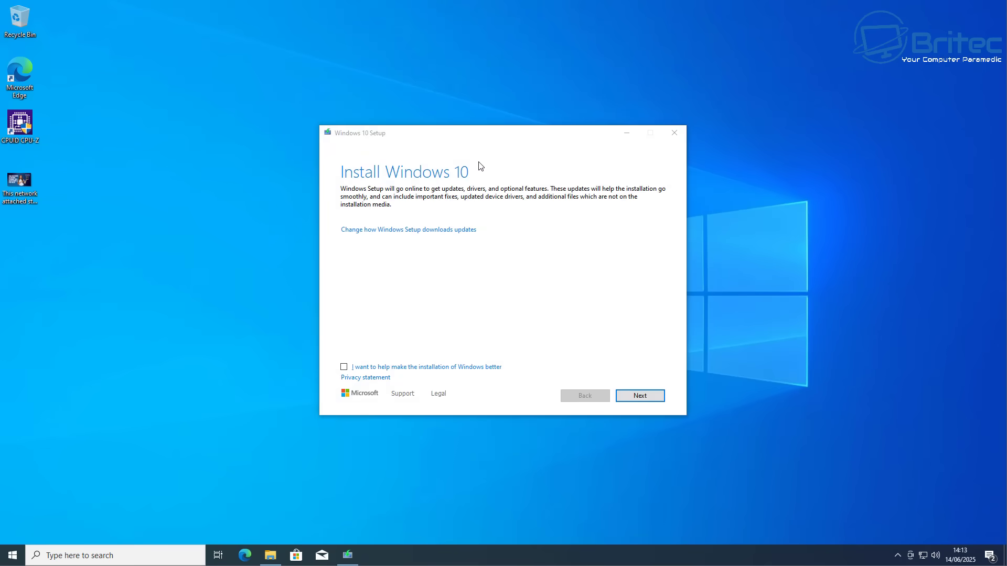
drag(488, 139, 470, 136)
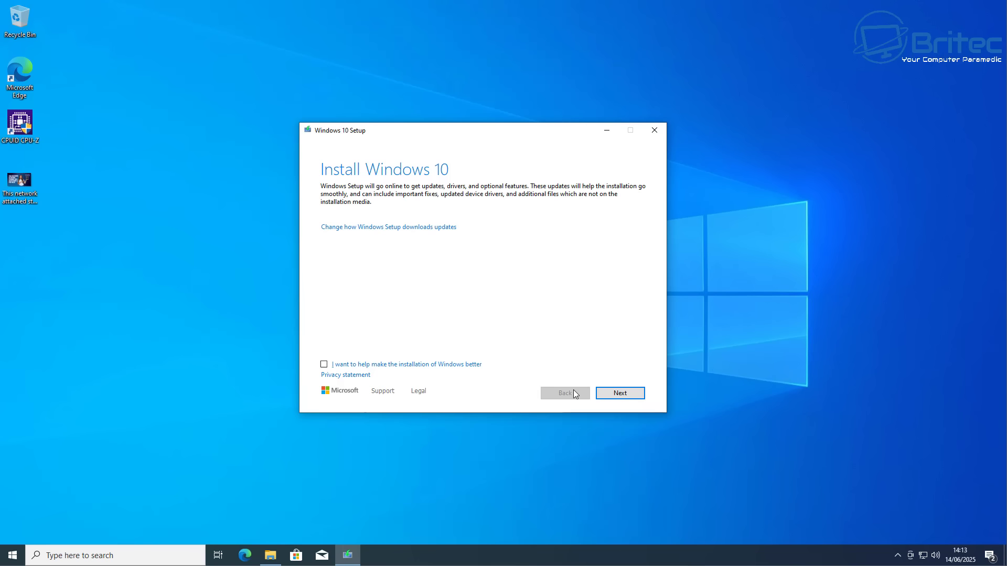
click(620, 395)
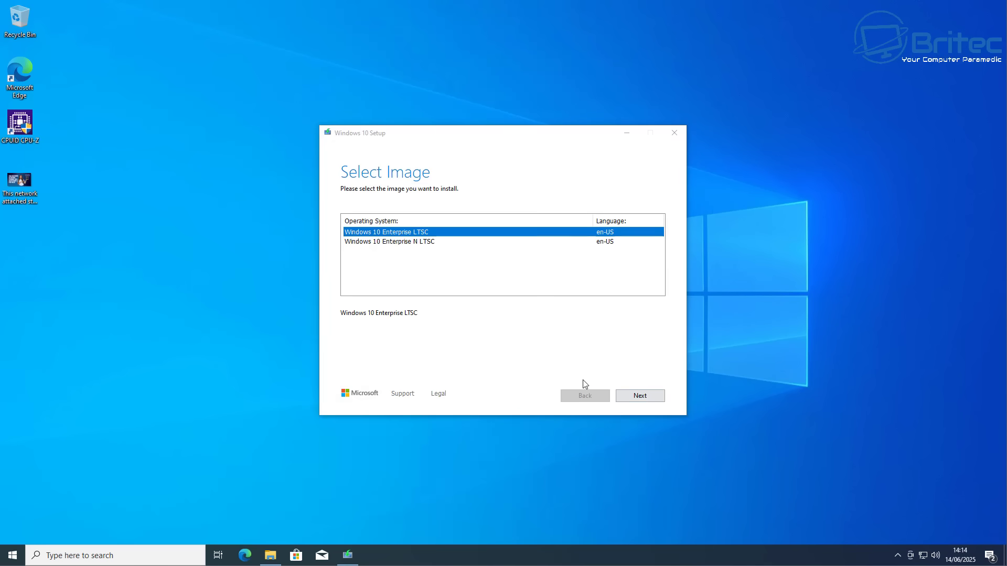
click(639, 399)
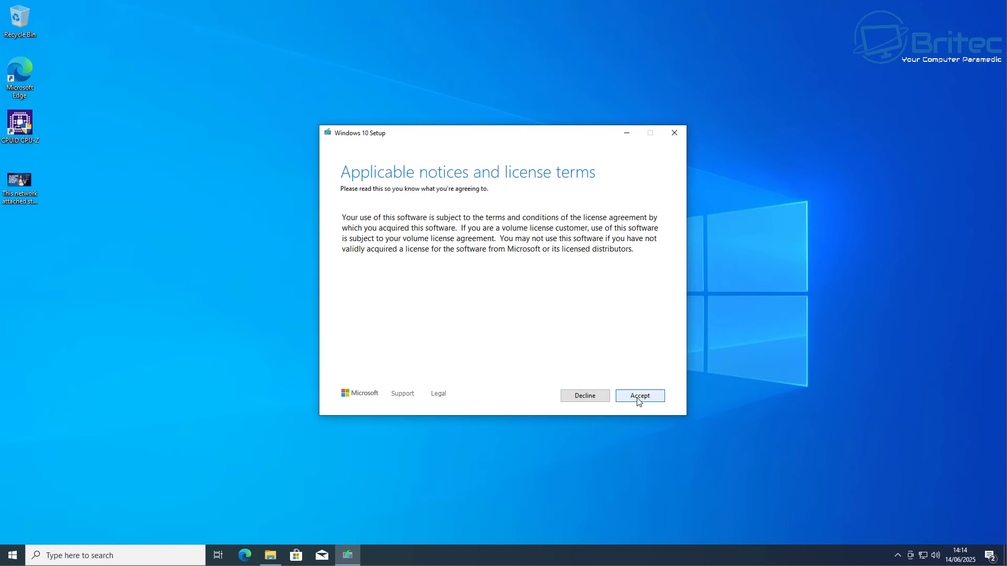
click(639, 401)
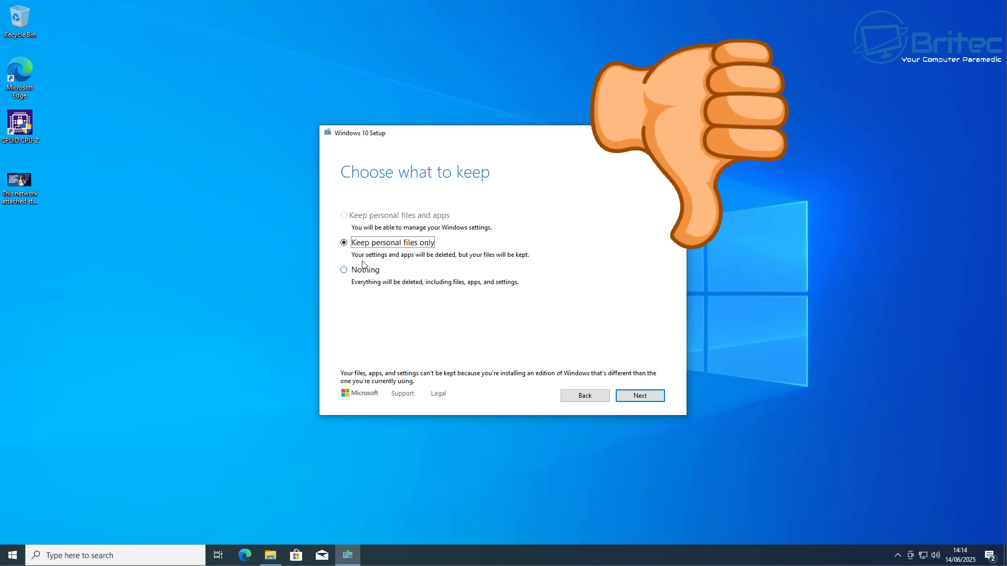
click(674, 134)
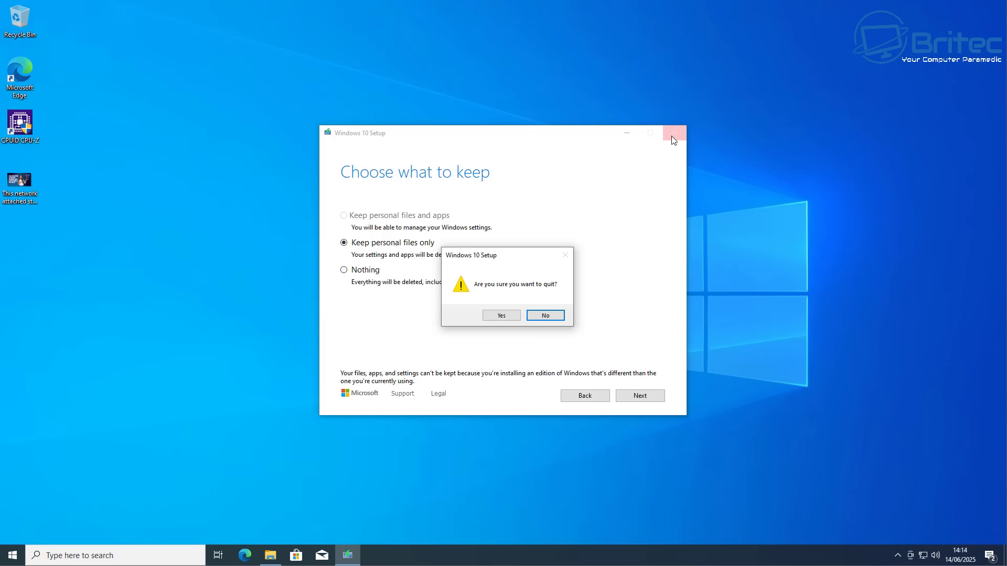
click(515, 315)
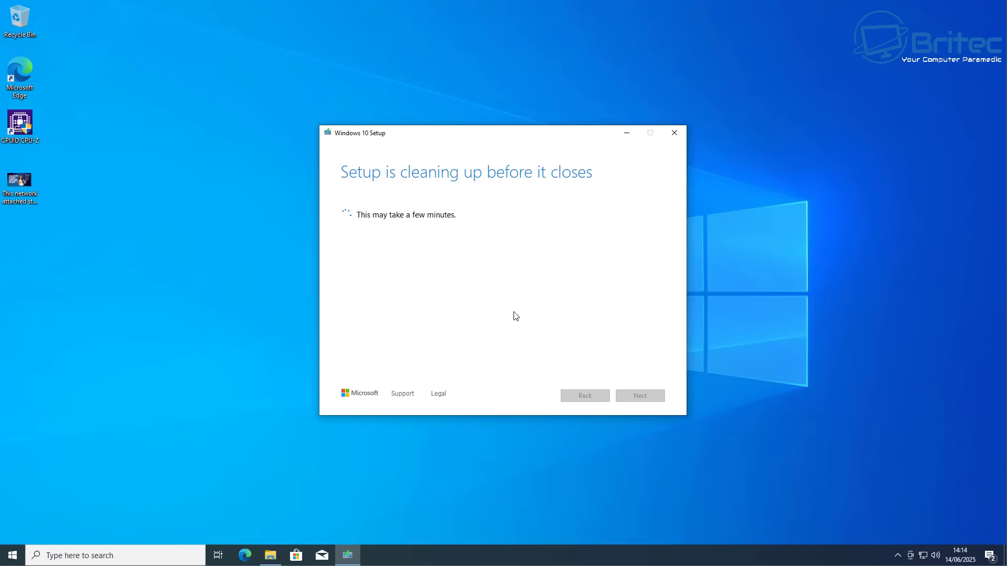
Launch Registry Editor via a 'regedit' search, approve UAC, and widen its key tree pane.
click(627, 135)
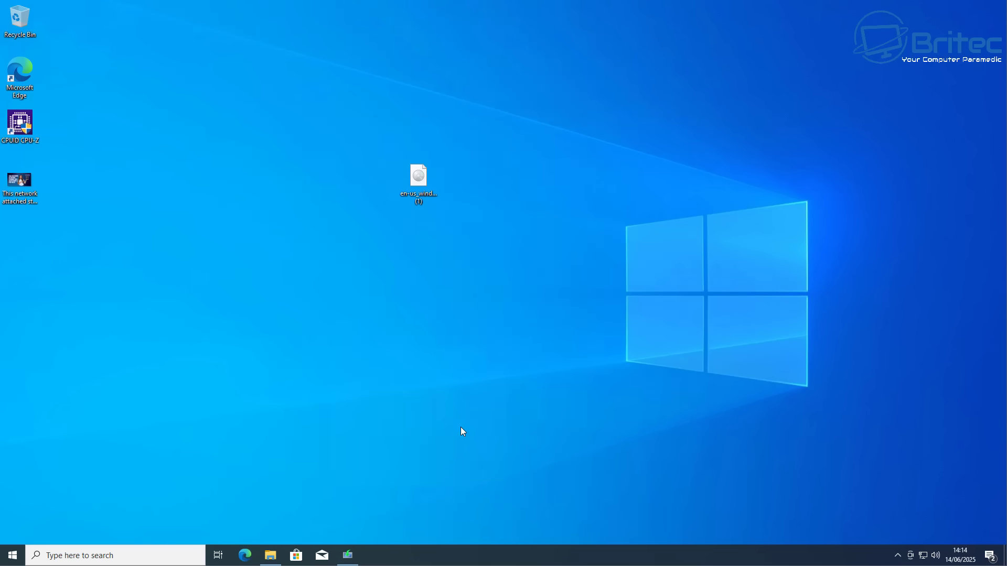
click(78, 555)
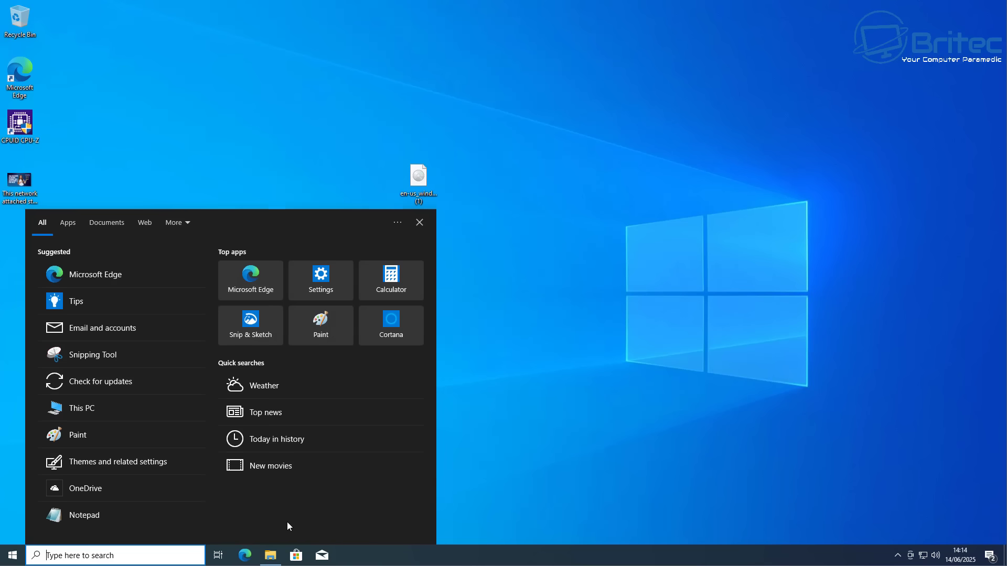
text(regedit)
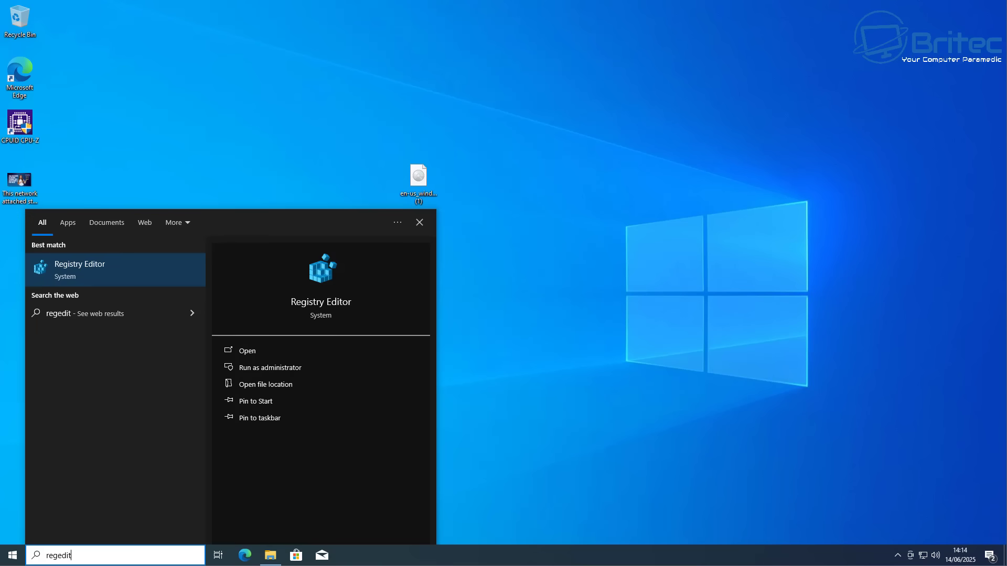
click(109, 272)
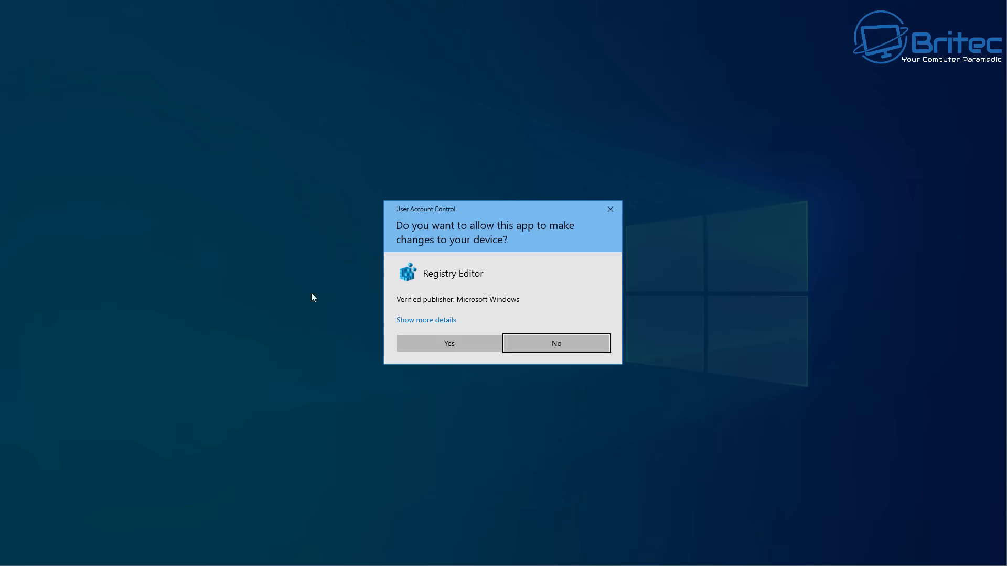
click(454, 345)
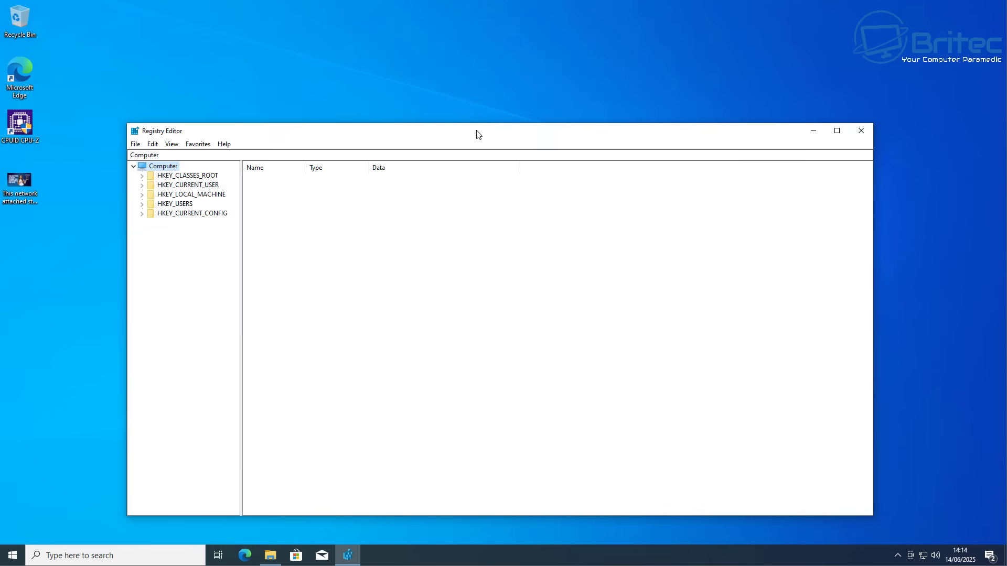
drag(476, 132, 475, 77)
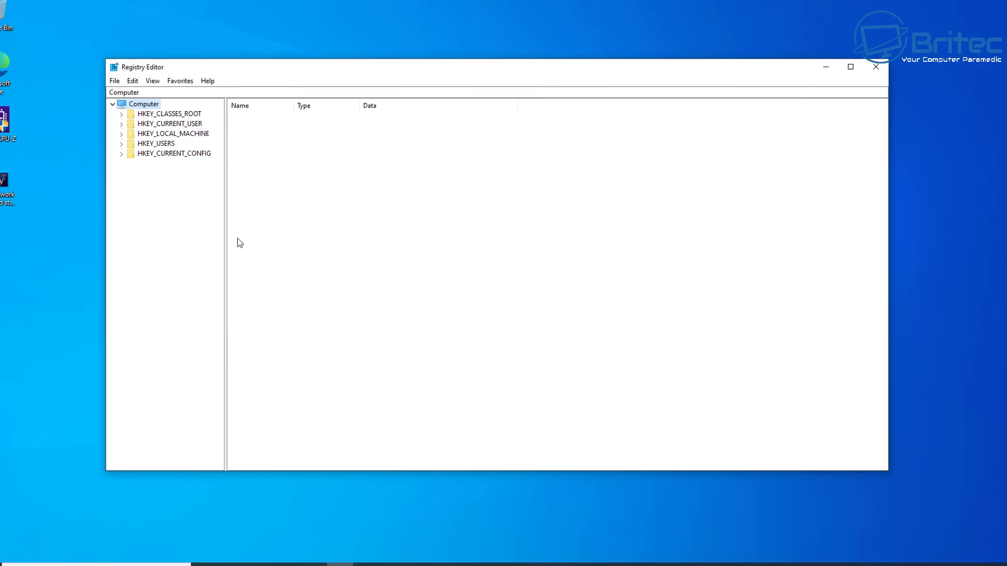
drag(224, 225, 241, 226)
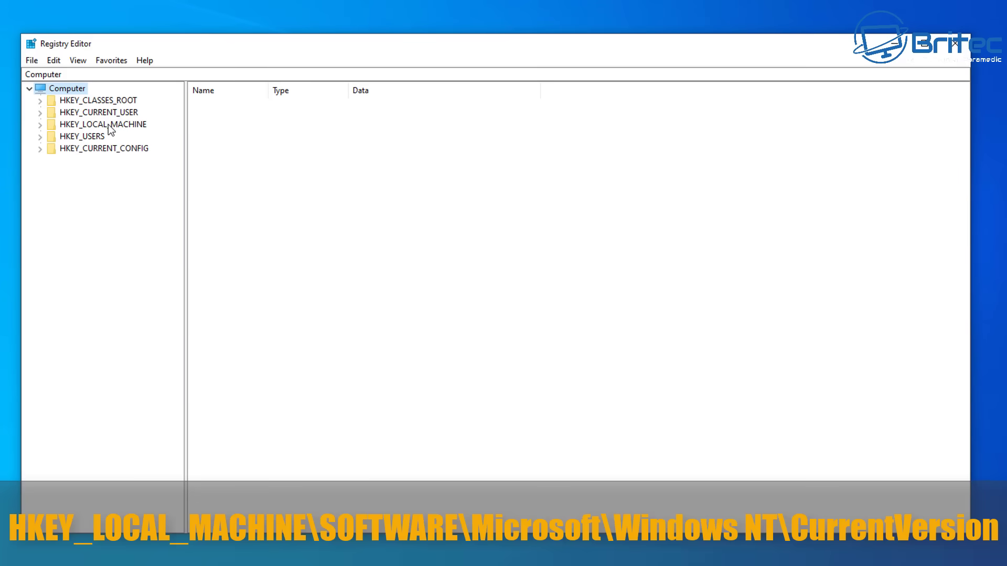
Expand HKEY_LOCAL_MACHINE > SOFTWARE > Microsoft > Windows NT to reveal CurrentVersion.
click(108, 124)
click(42, 124)
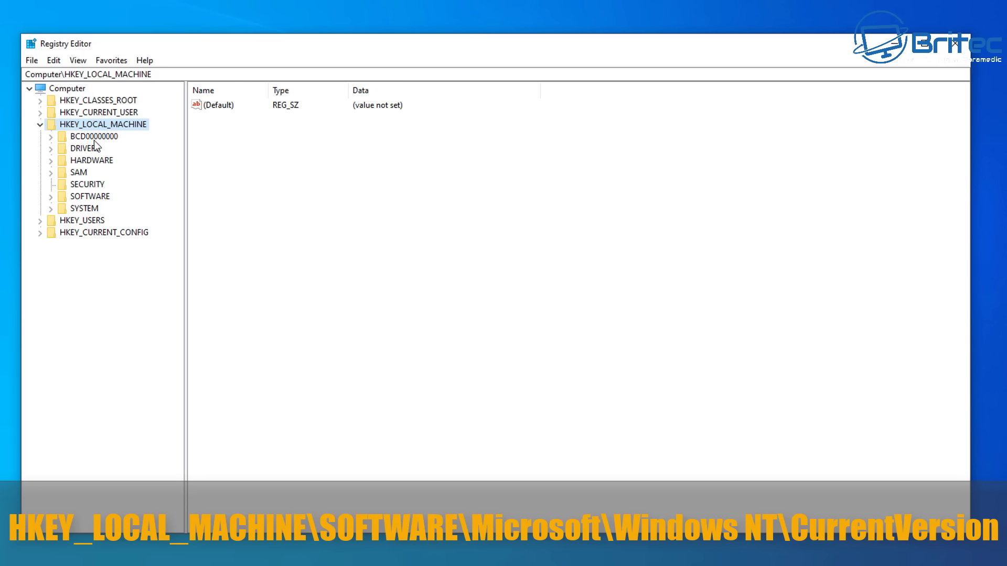
double_click(102, 197)
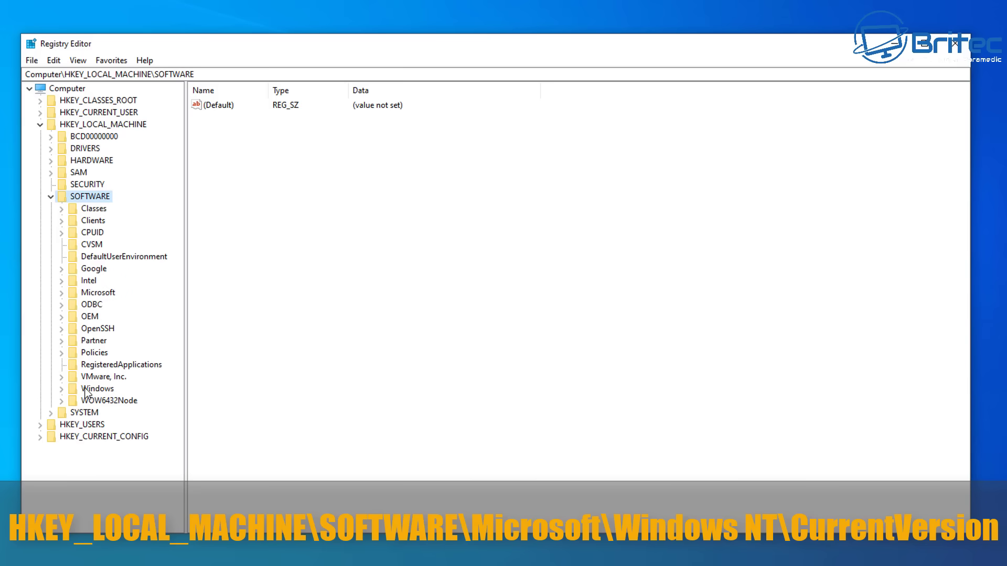
double_click(90, 293)
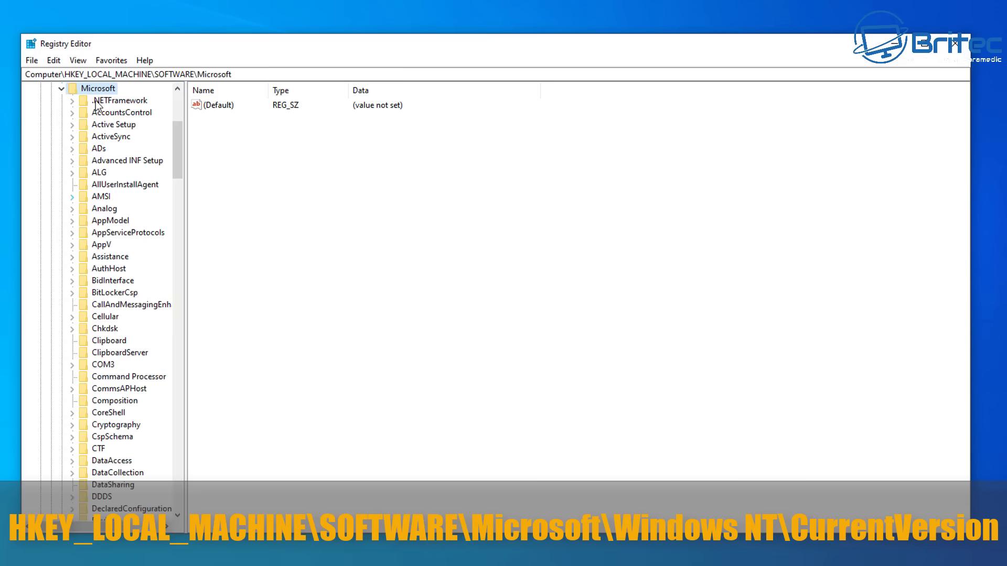
scroll(92, 341, down, 12)
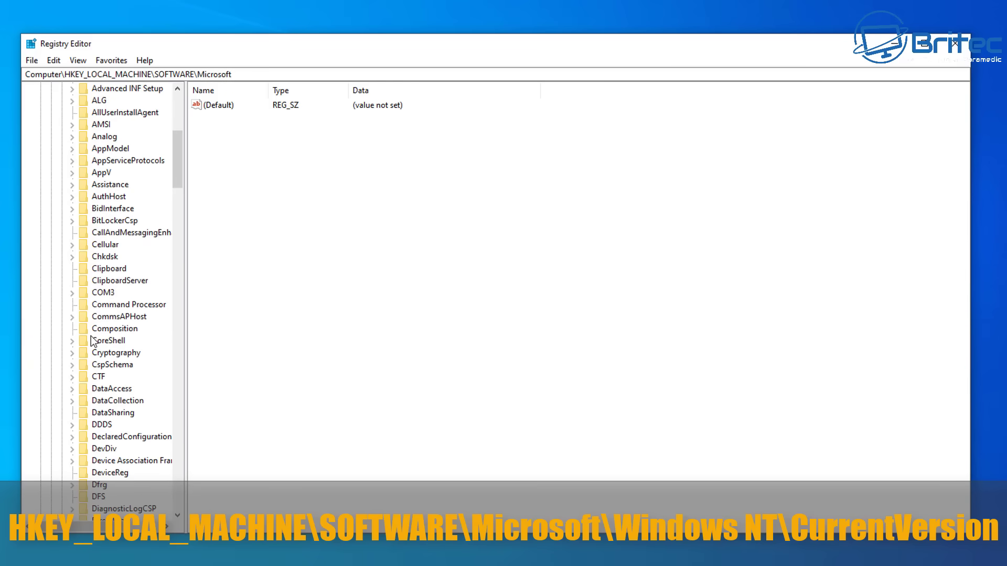
drag(175, 218, 174, 456)
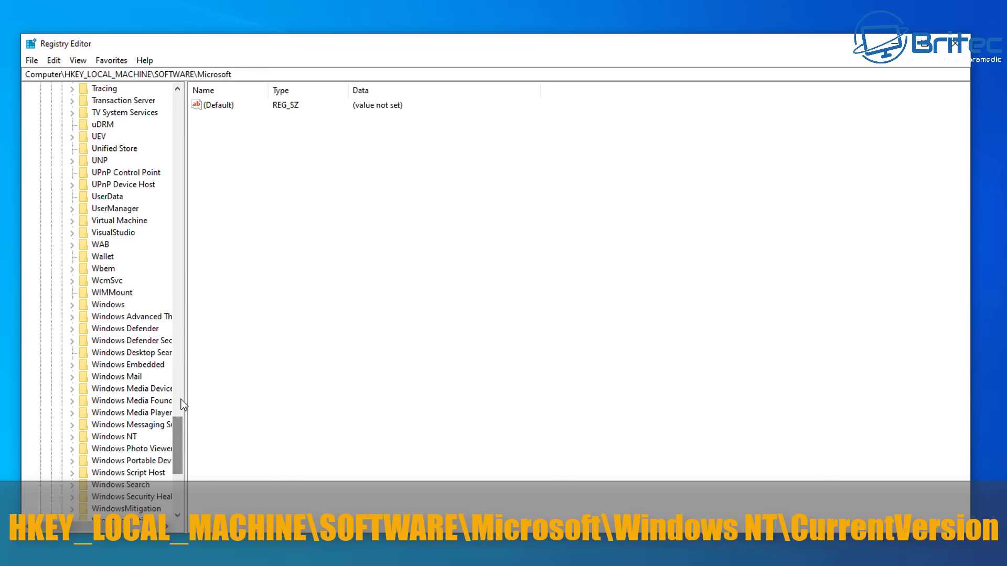
drag(187, 355, 229, 358)
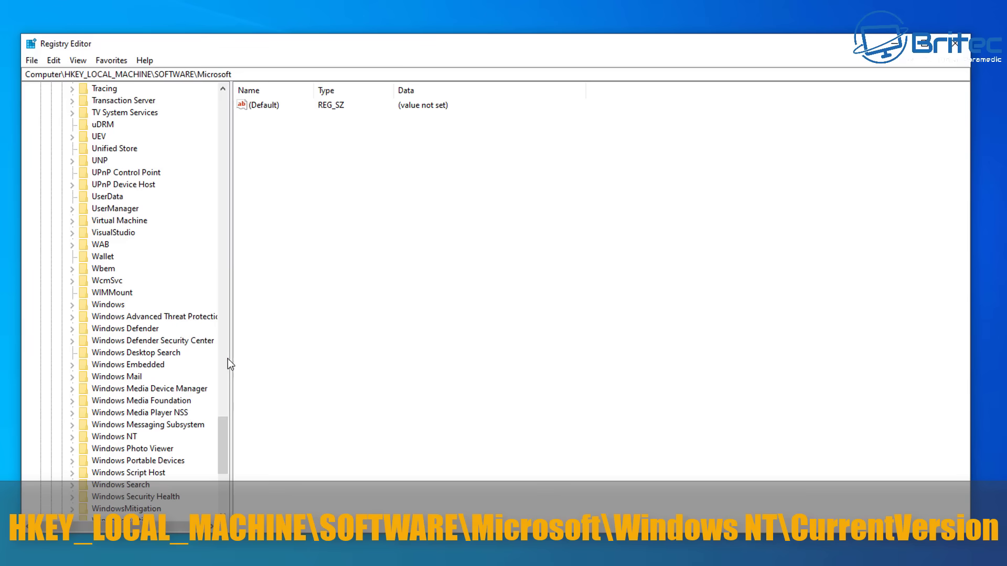
click(101, 438)
double_click(101, 439)
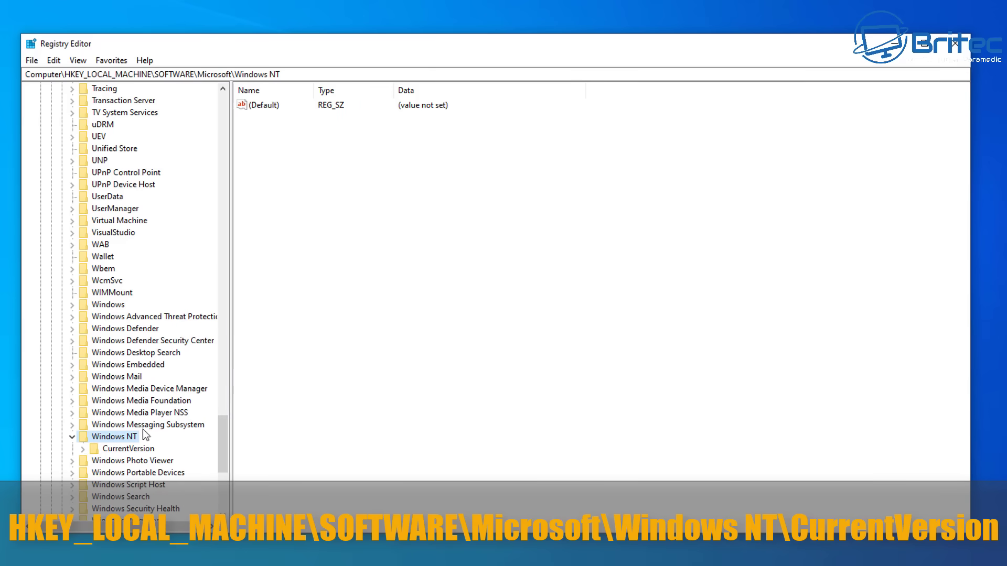
scroll(144, 435, down, 7)
scroll(140, 432, down, 1)
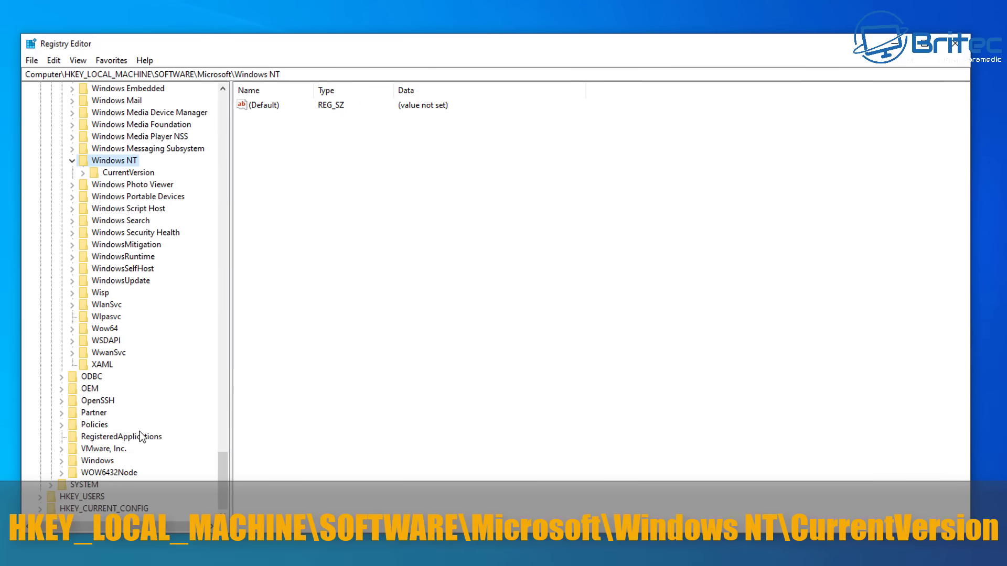
Open the CurrentVersion key's values and select its path in the address bar.
double_click(131, 175)
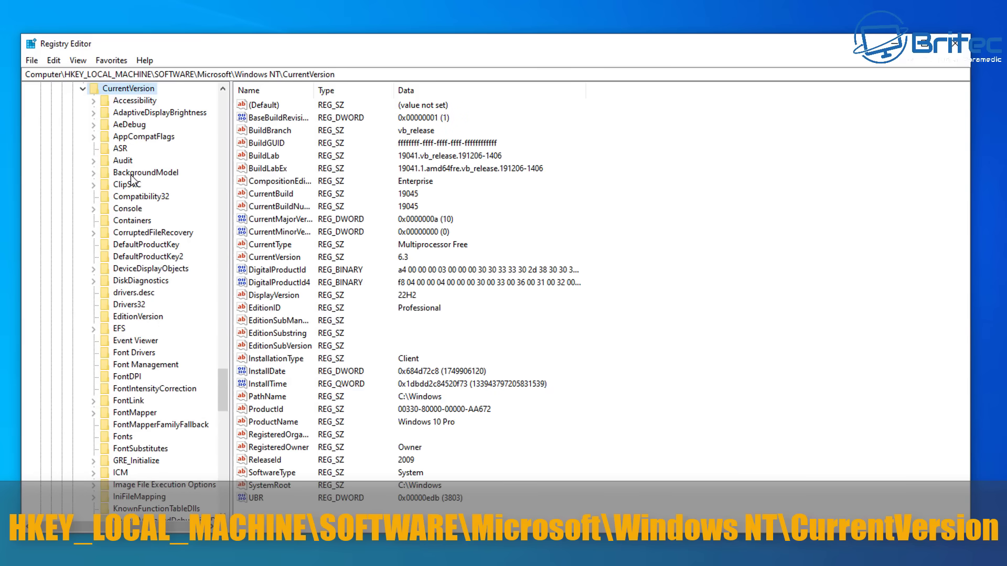
click(336, 74)
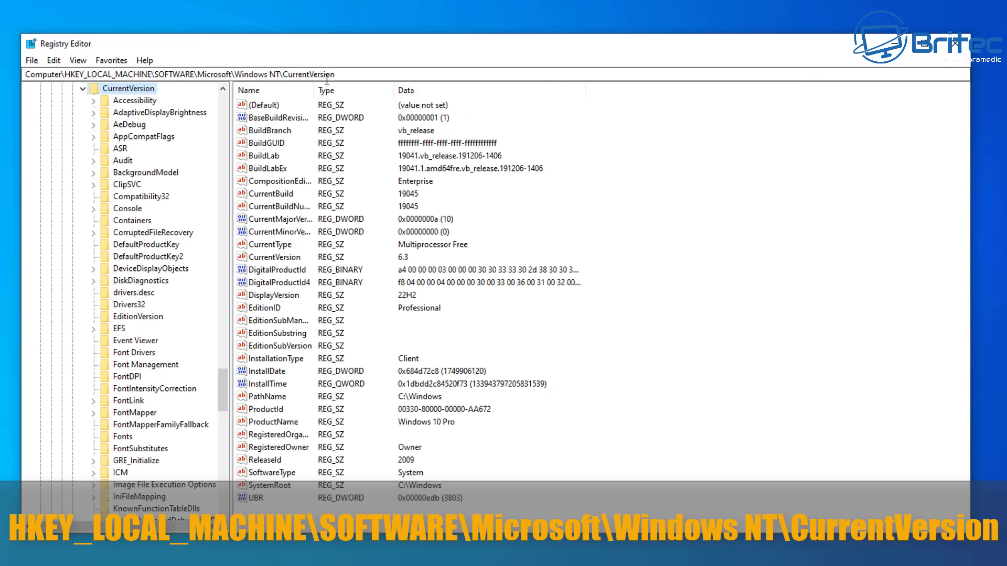
drag(336, 74, 25, 74)
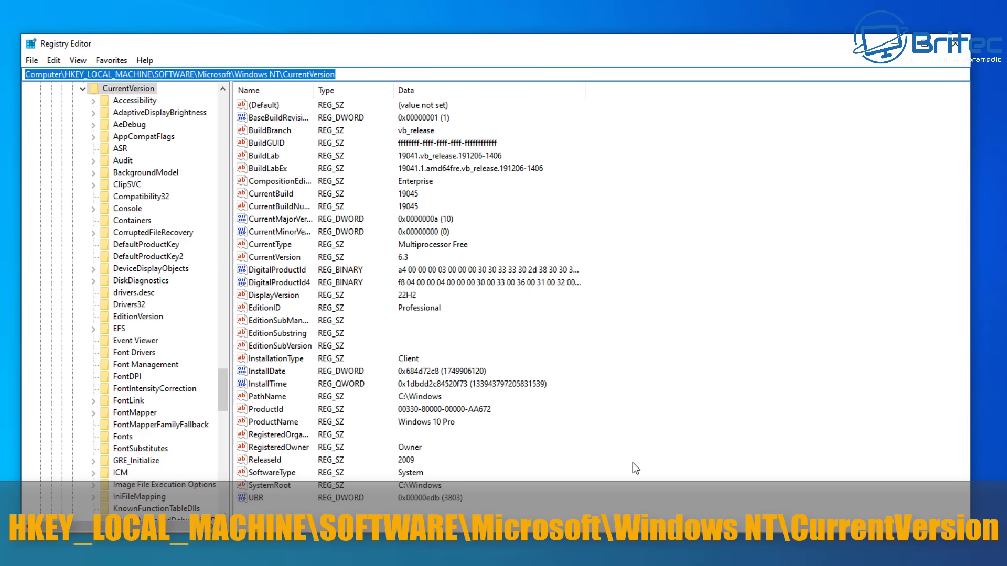
click(764, 445)
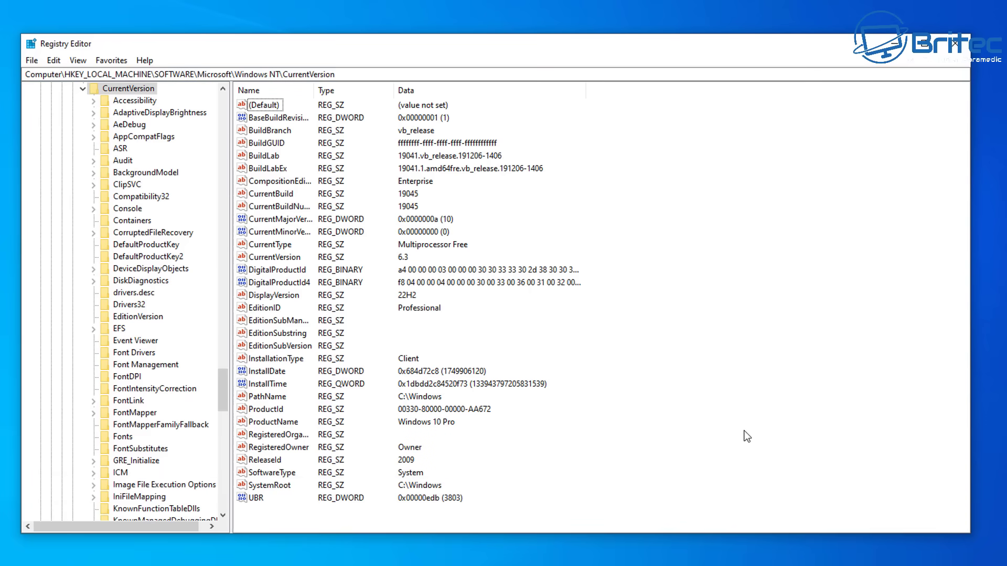
Open CompositionEditionID and start changing its data from Enterprise to EnterpriseS.
double_click(288, 183)
drag(197, 104, 376, 180)
click(288, 244)
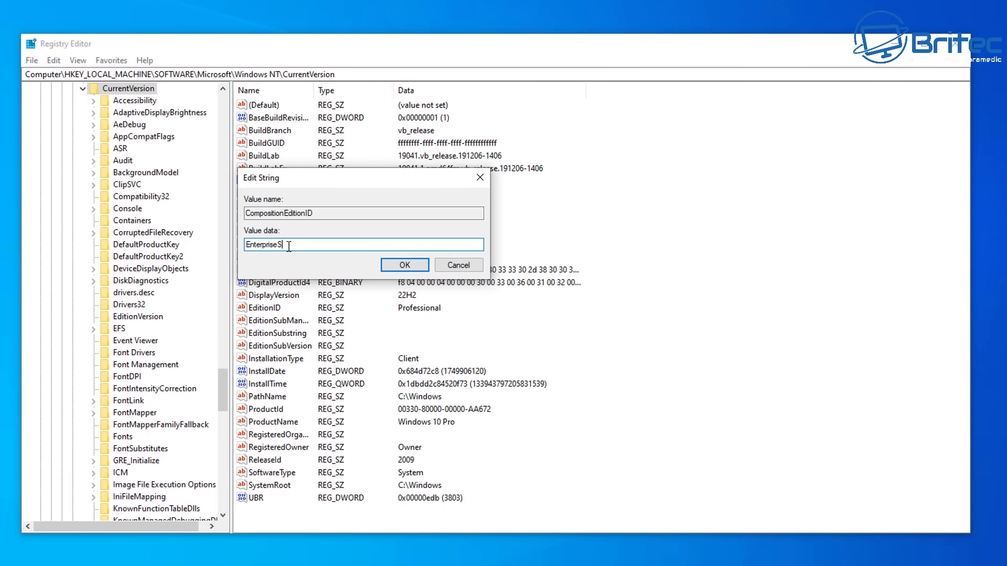
Save CompositionEditionID as EnterpriseS and change CurrentBuild from 19045 to 19044.
click(411, 269)
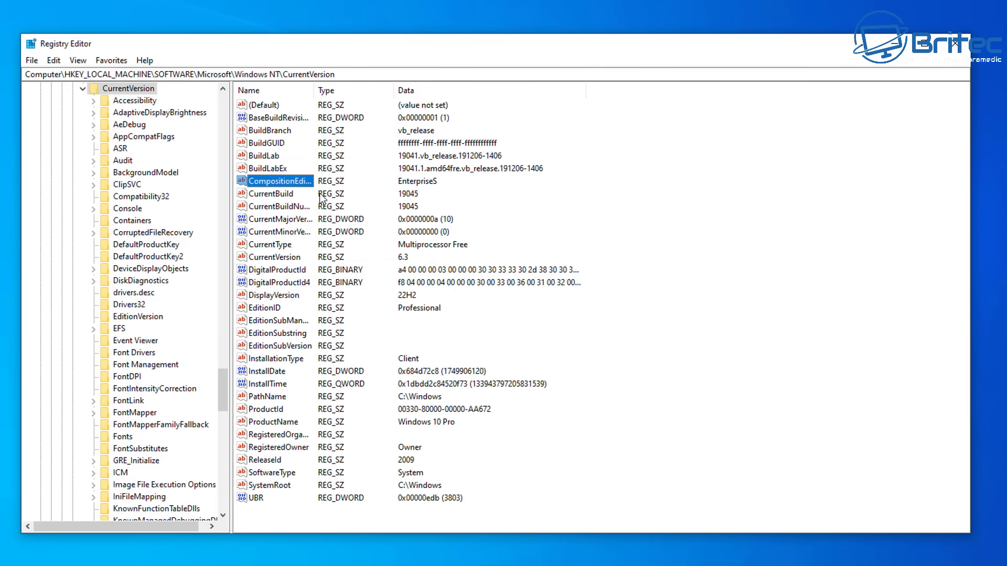
click(276, 194)
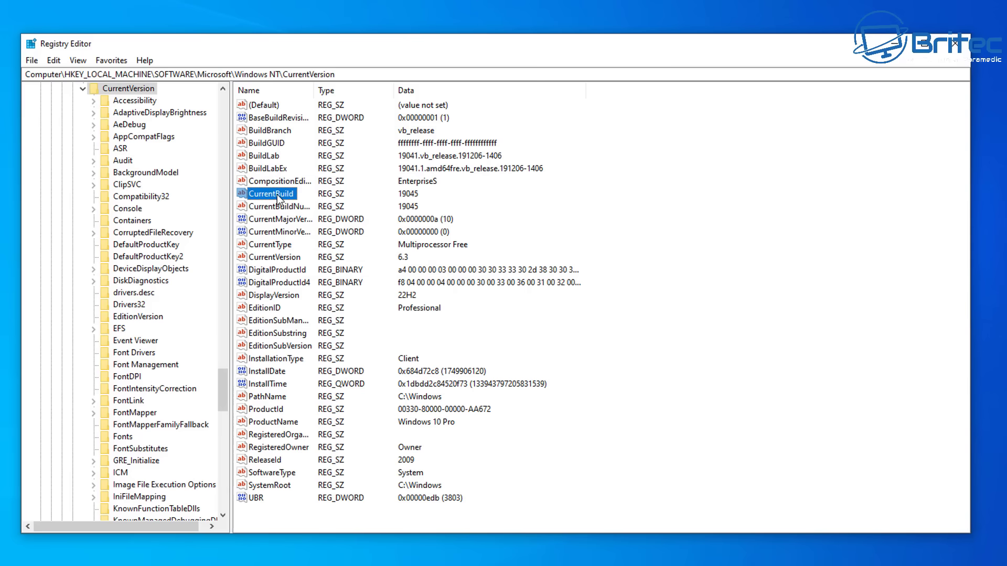
double_click(277, 194)
drag(192, 113, 363, 214)
click(259, 277)
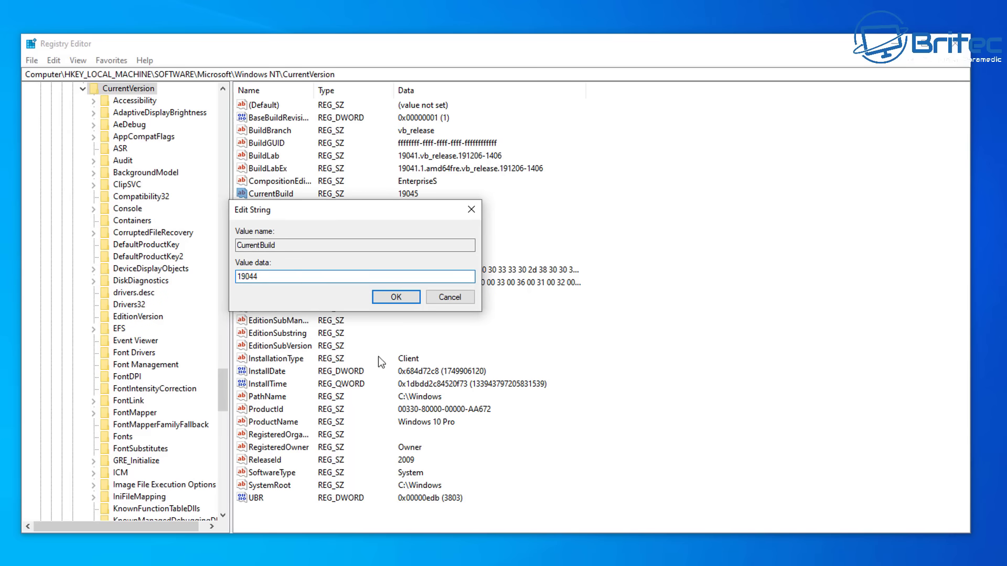
click(390, 298)
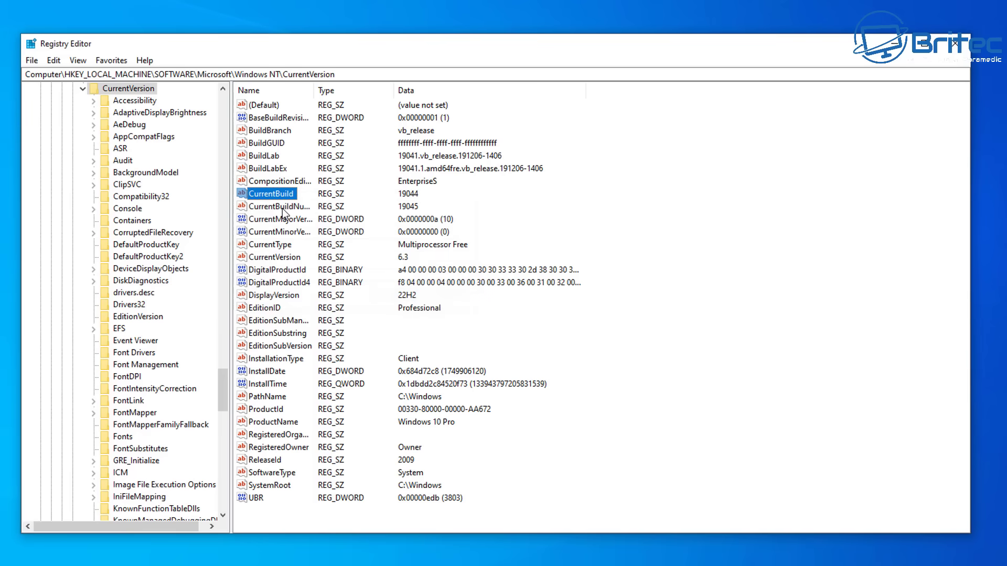
Widen the Name column and change CurrentBuildNumber from 19045 to 19044.
click(294, 205)
key(F2)
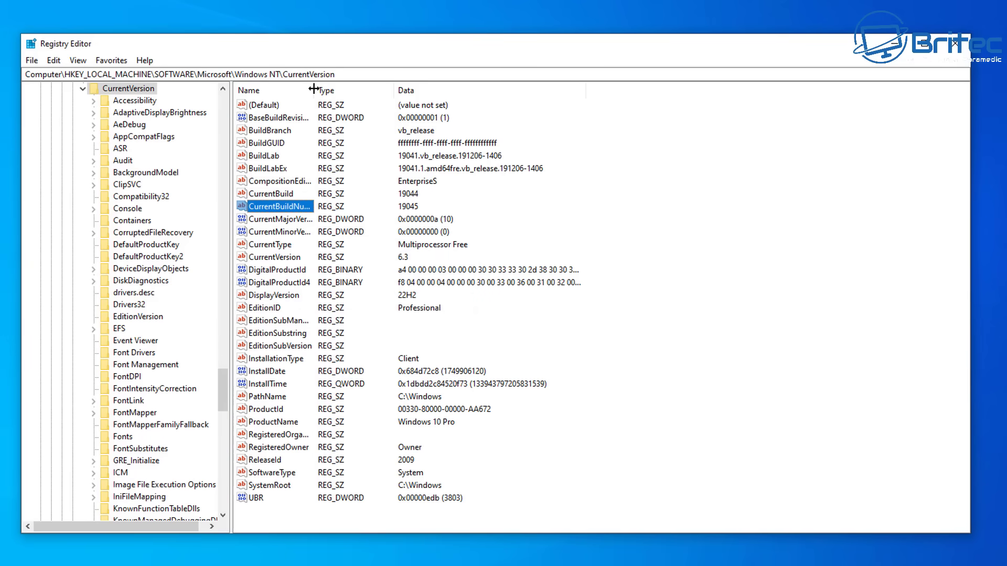
drag(314, 90, 353, 90)
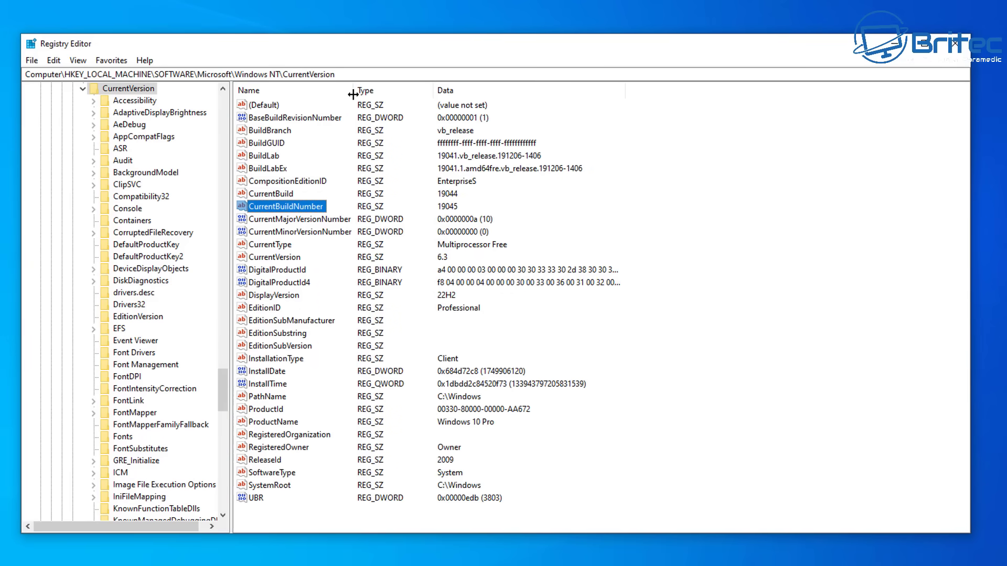
double_click(284, 206)
drag(220, 105, 387, 235)
key(End)
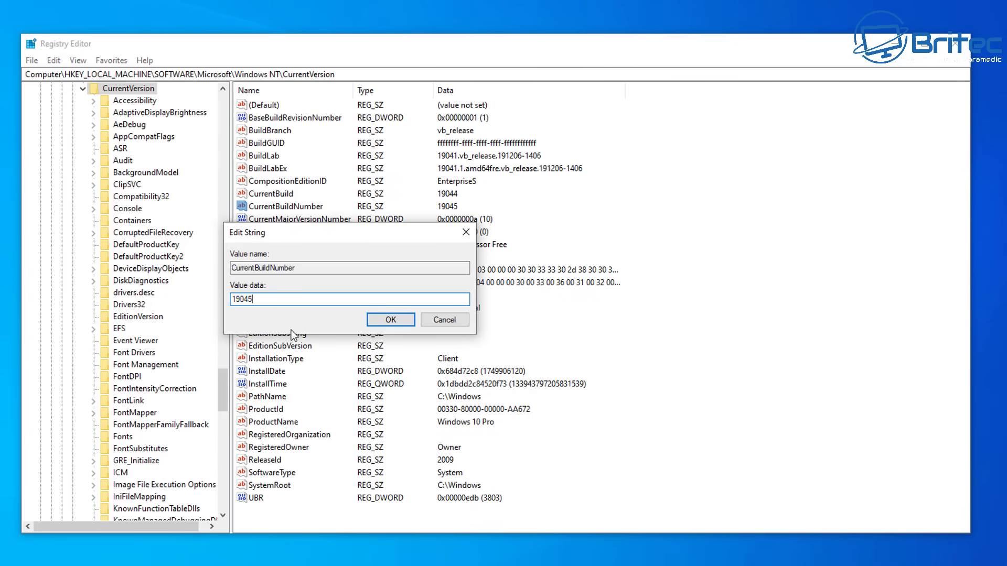
key(BackSpace)
text(4)
click(390, 320)
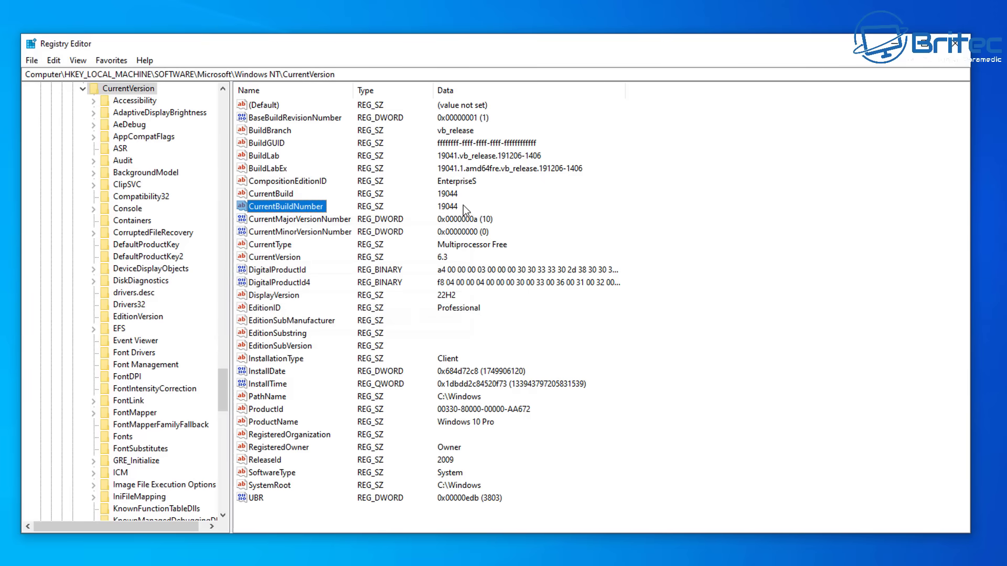
Change DisplayVersion from 22H2 to 21H2.
double_click(268, 296)
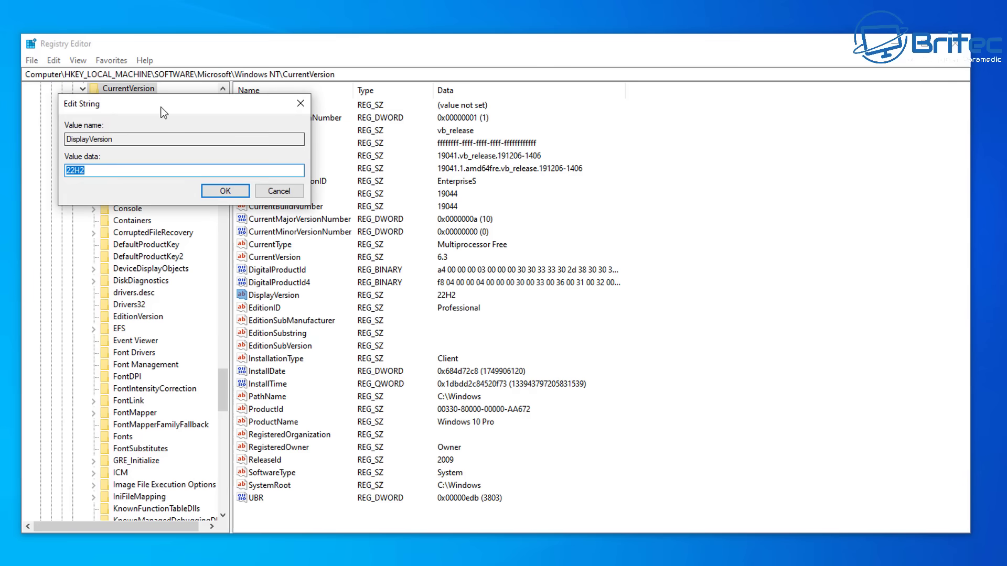
drag(164, 112, 327, 320)
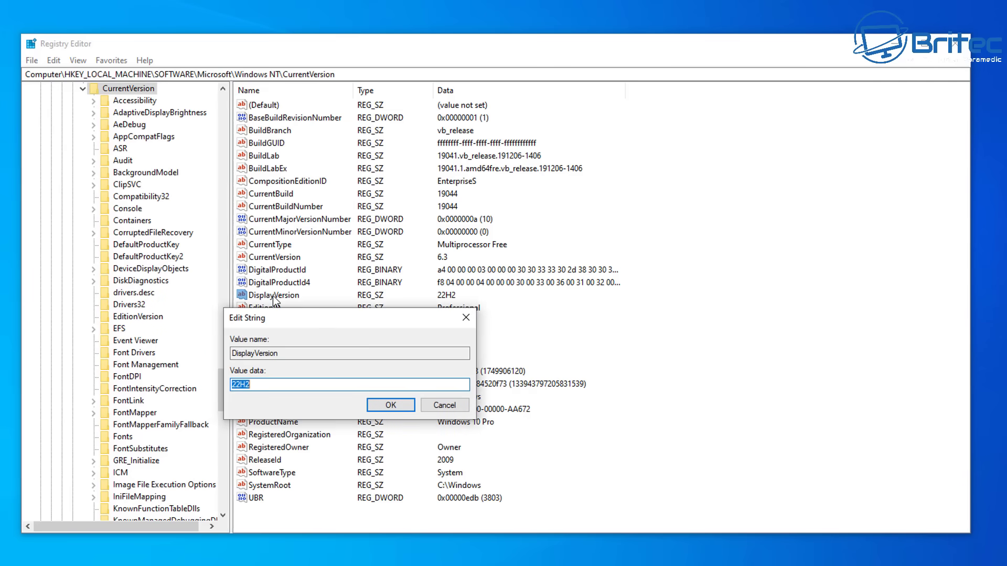
click(250, 390)
key(BackSpace)
key(BackSpace)
key(BackSpace)
text(1H2)
click(391, 404)
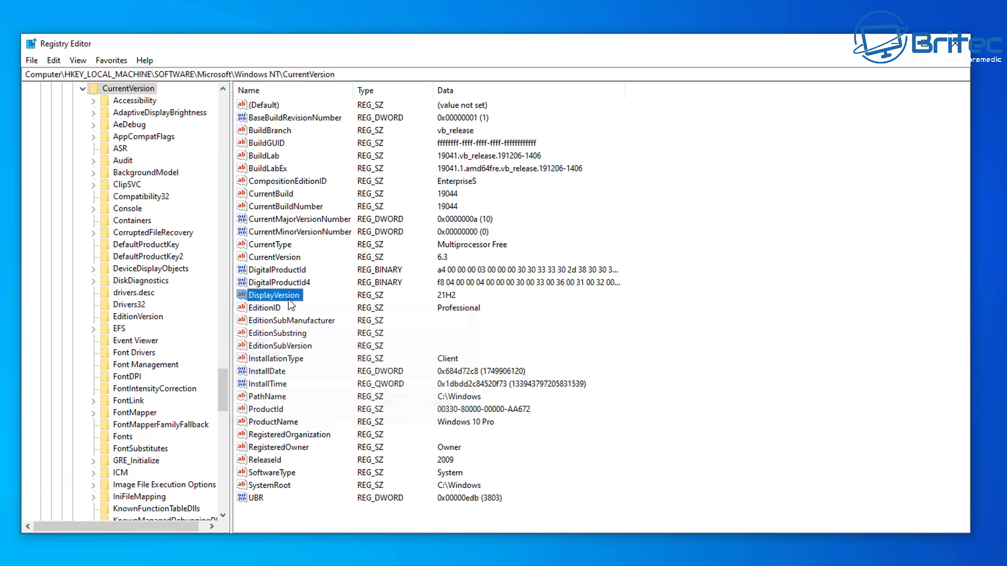
Set EditionID to EnterpriseS.
click(271, 309)
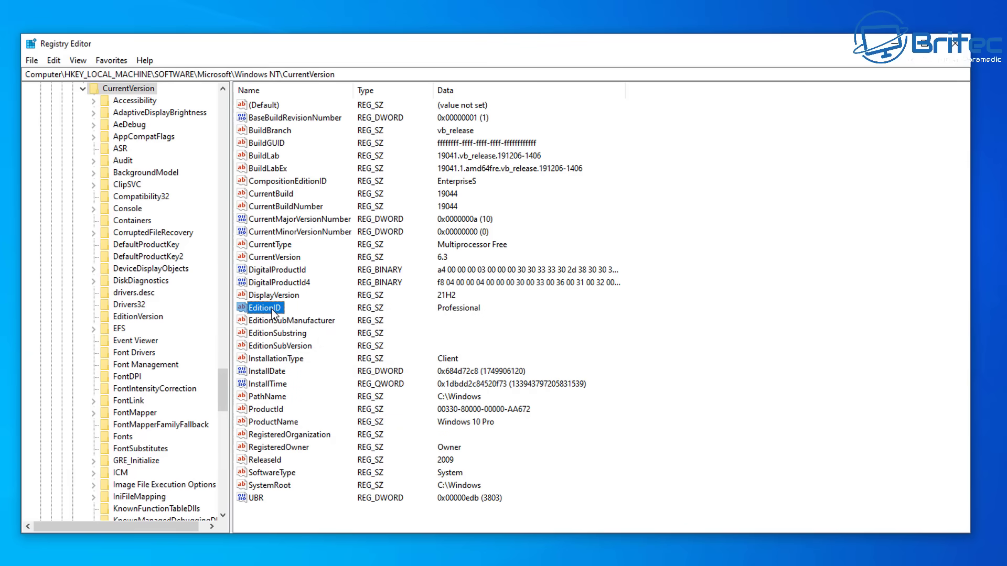
double_click(271, 310)
drag(149, 97, 333, 183)
text(Enterprise)
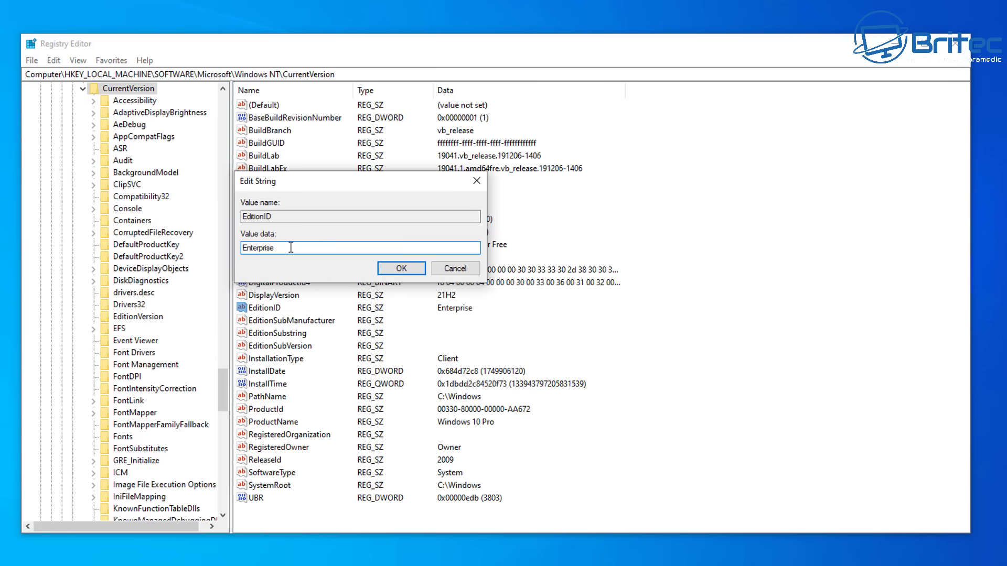
text(S)
click(400, 269)
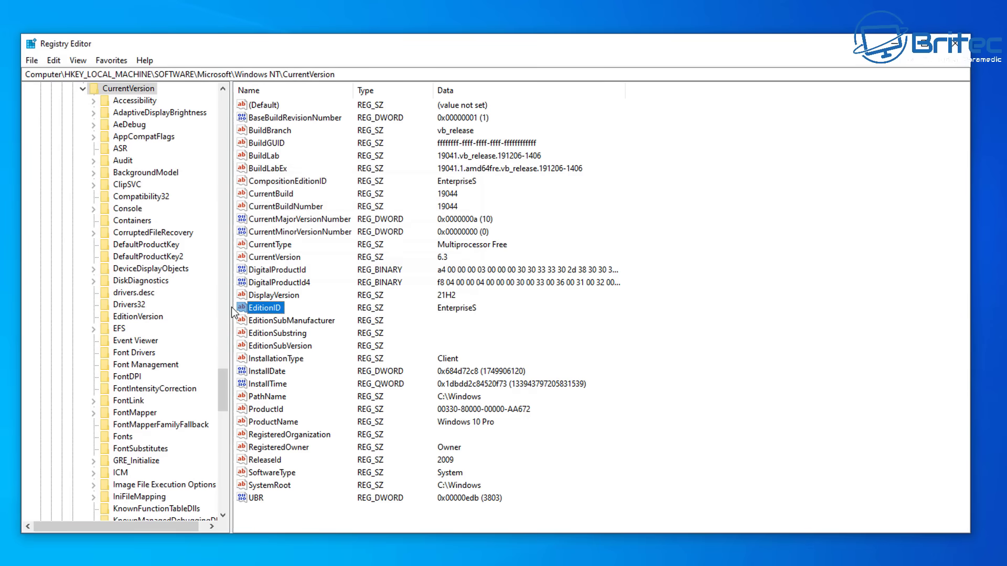
Set ProductName to 'Windows 10 Enterprise LTSC 2021' by pasting it.
click(267, 425)
double_click(264, 422)
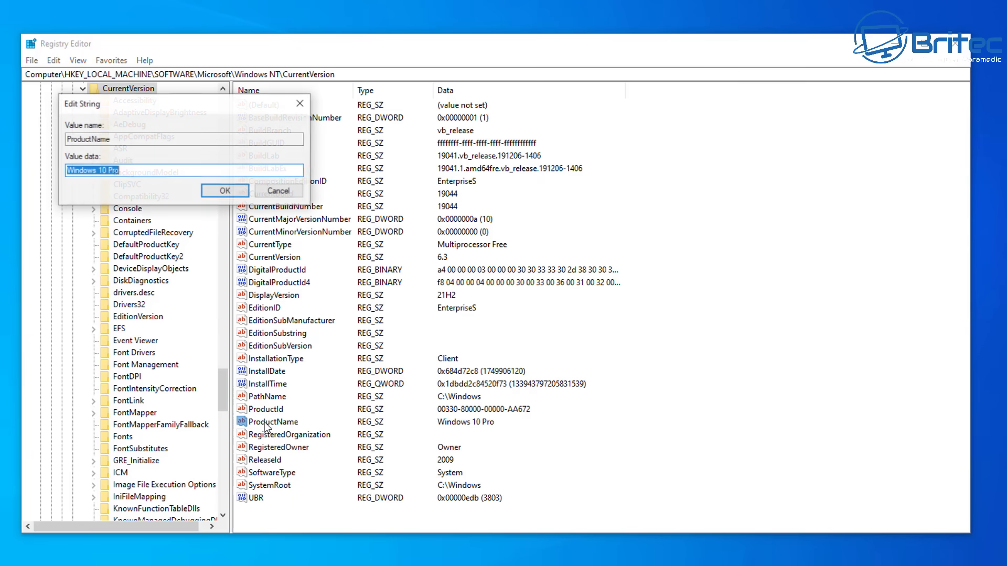
drag(166, 38, 341, 256)
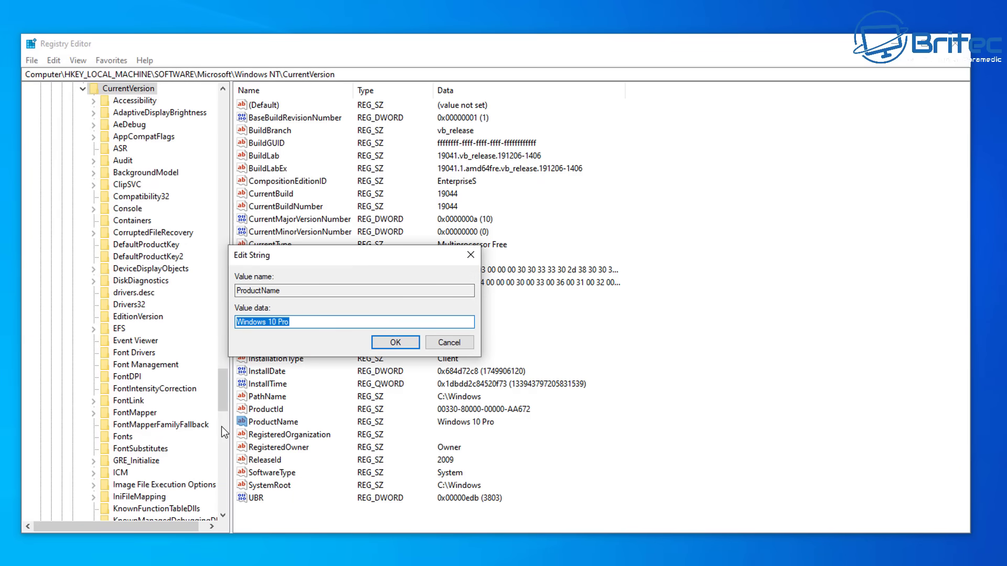
text(Windows 10 Enterprise LTSC 2021)
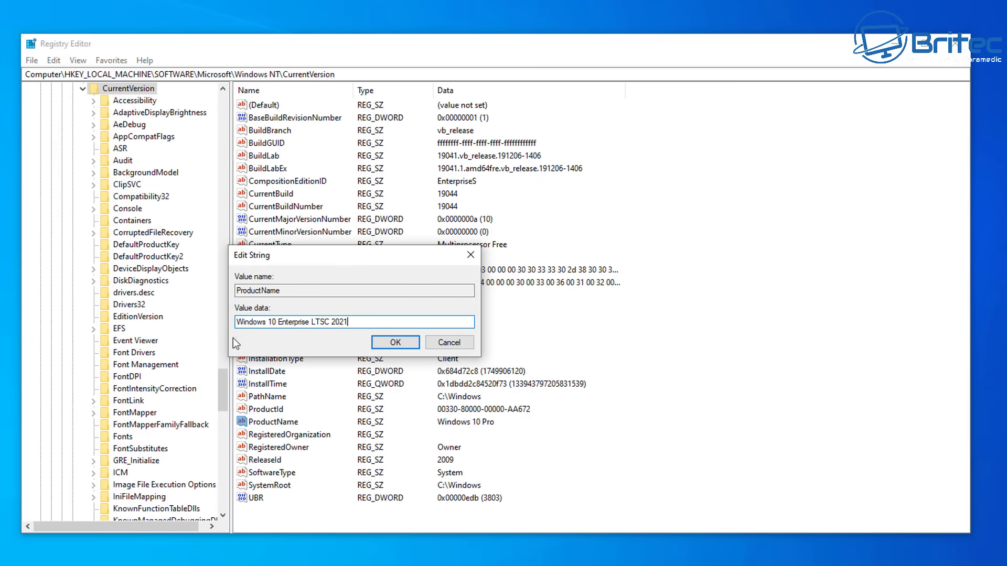
click(392, 342)
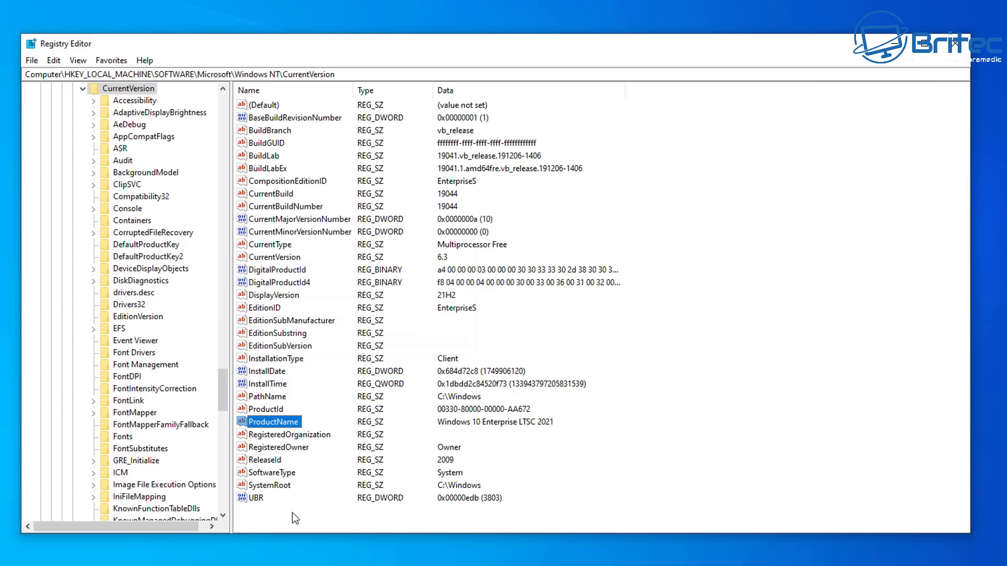
Replace ReleaseId 2009 with 21H2 and minimise Registry Editor.
double_click(264, 465)
drag(131, 88, 347, 348)
click(264, 406)
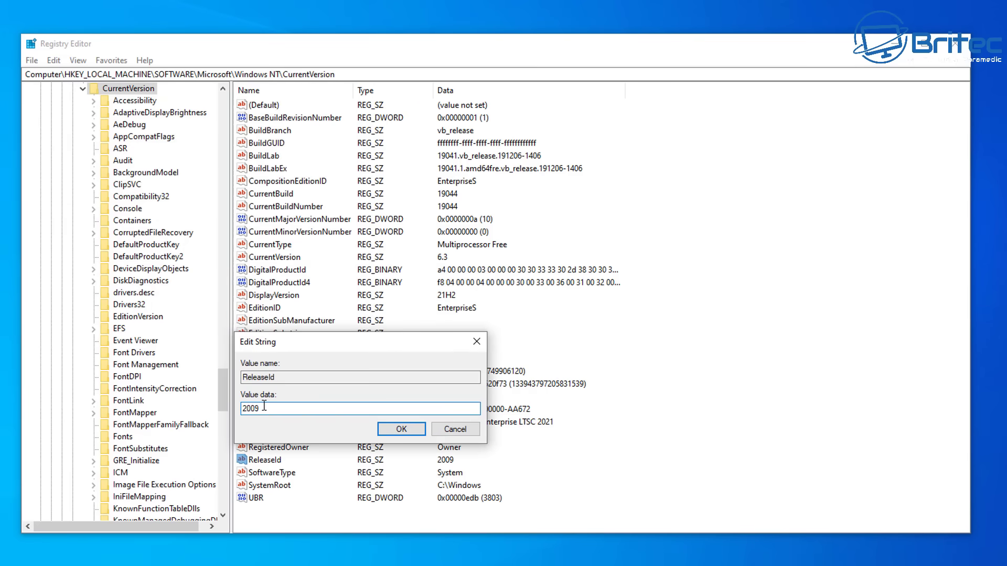
drag(265, 407, 188, 419)
text(21H2)
click(400, 429)
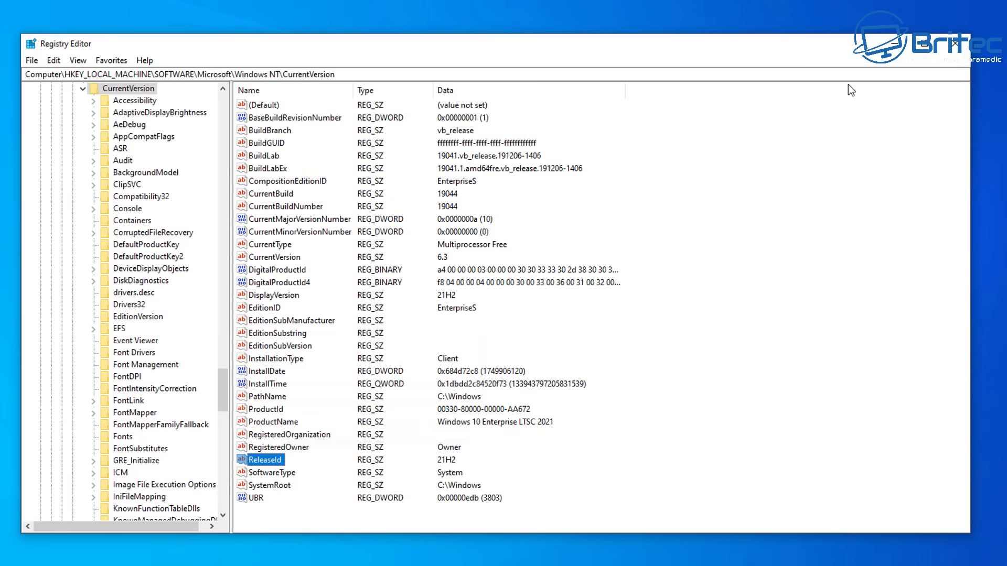
click(907, 43)
Refresh the desktop, close Registry Editor, and mount the LTSC 2021 ISO as drive E:.
right_click(483, 194)
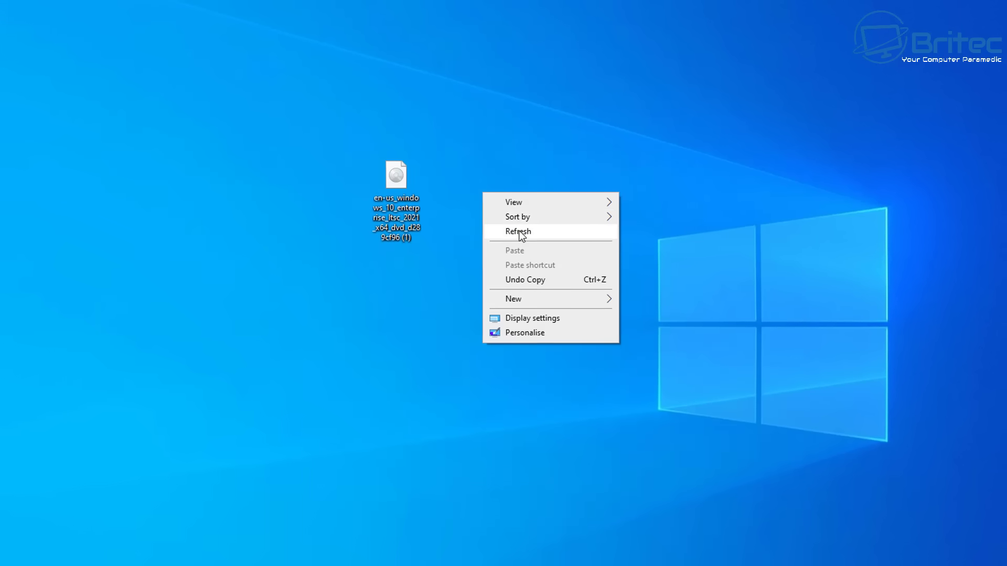
click(522, 234)
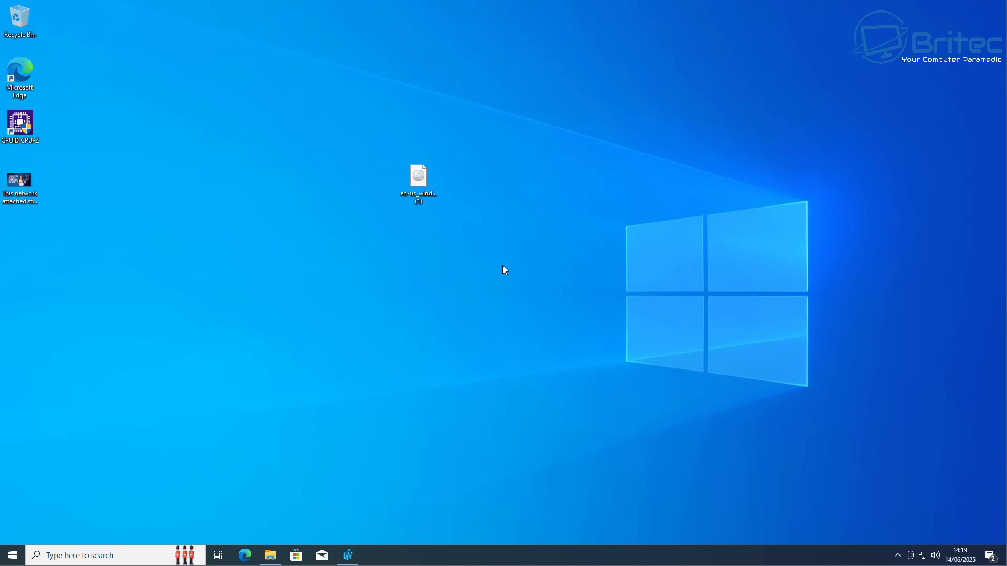
click(420, 177)
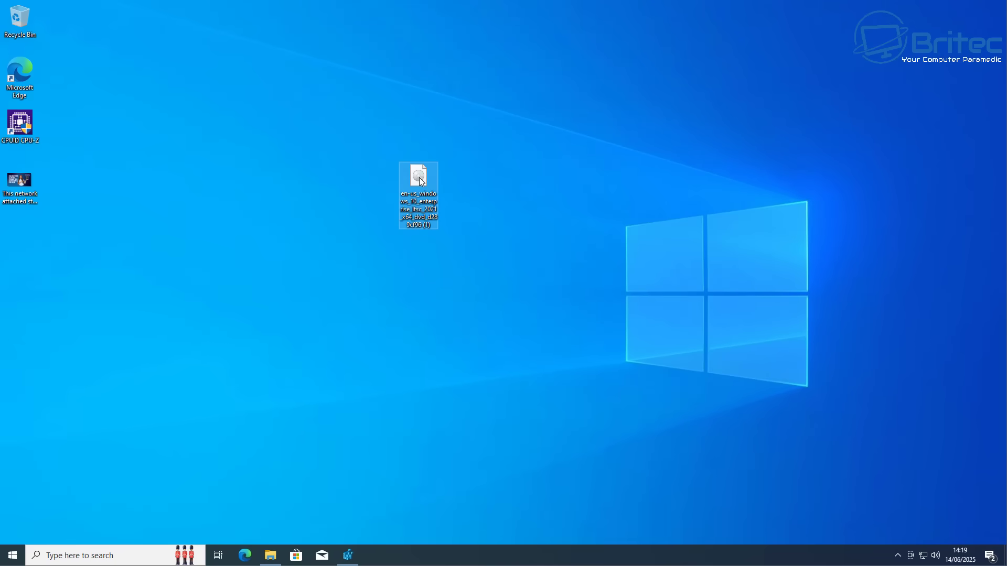
click(348, 555)
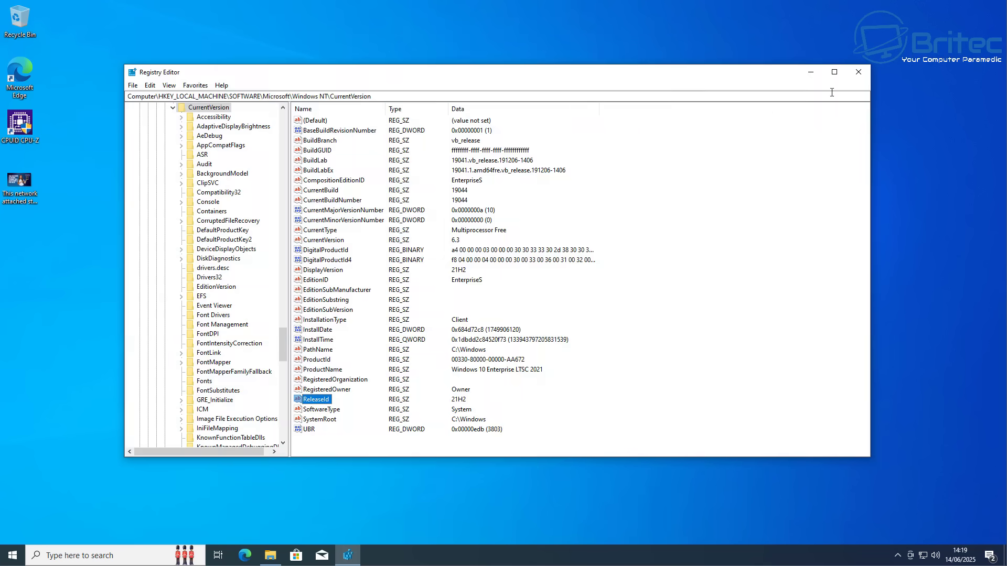
click(858, 72)
right_click(421, 177)
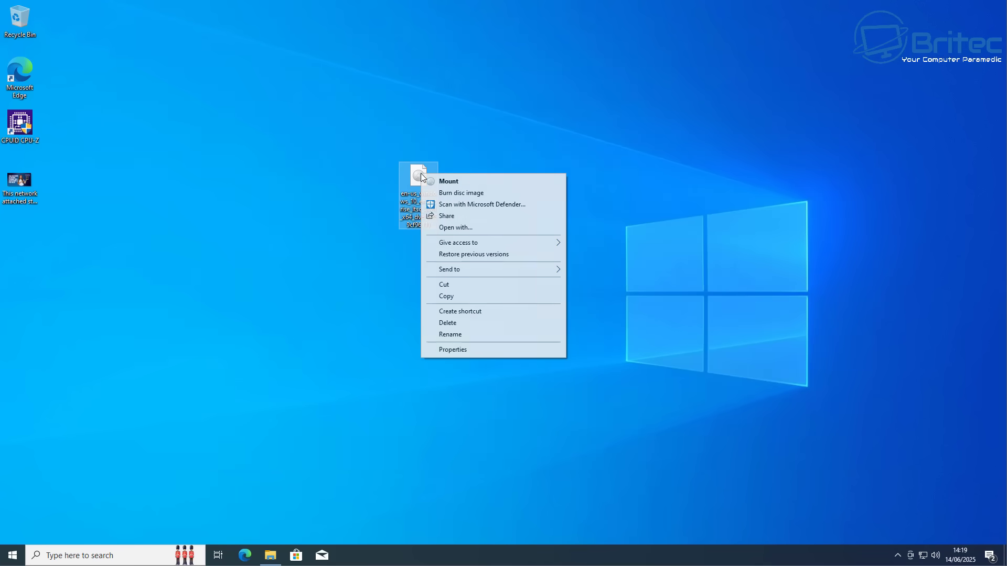
click(455, 181)
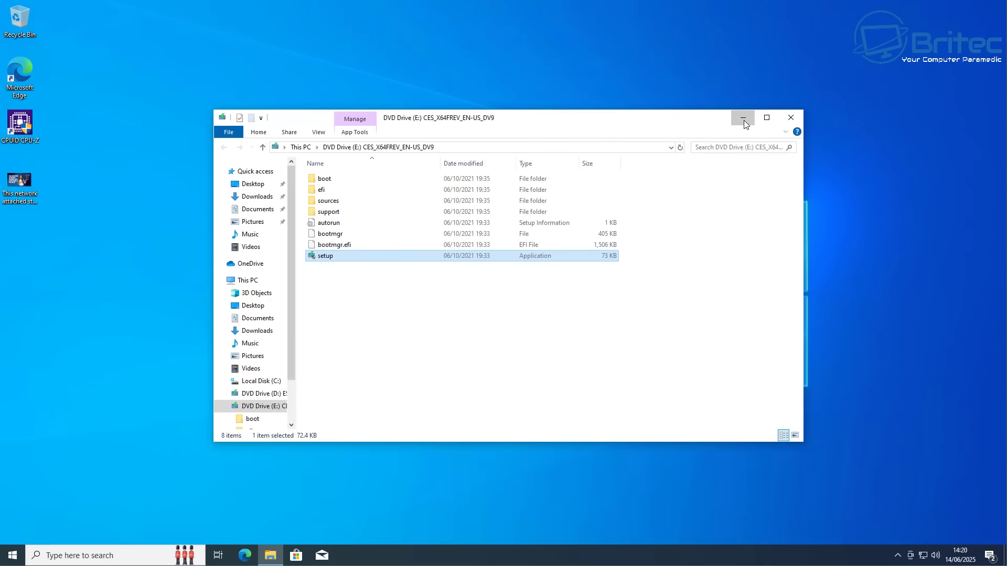
Close the drive window, continue past Setup's opening page, and accept the licence terms.
click(791, 118)
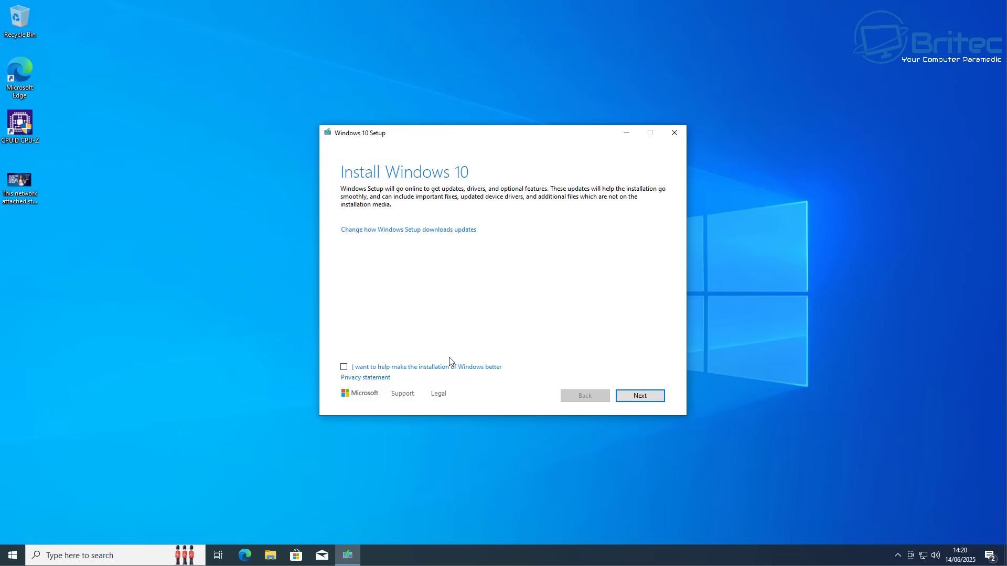
click(641, 397)
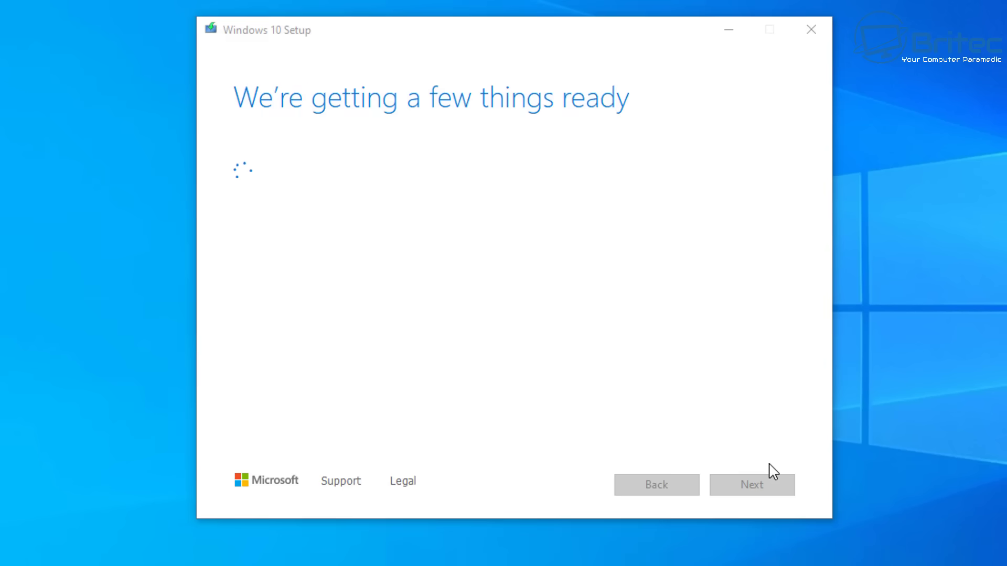
click(755, 487)
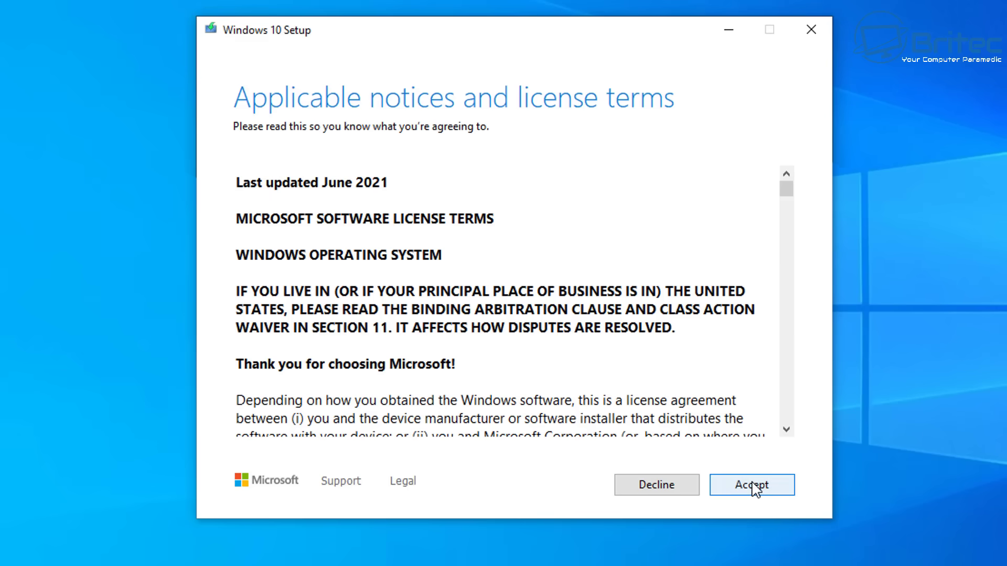
click(755, 487)
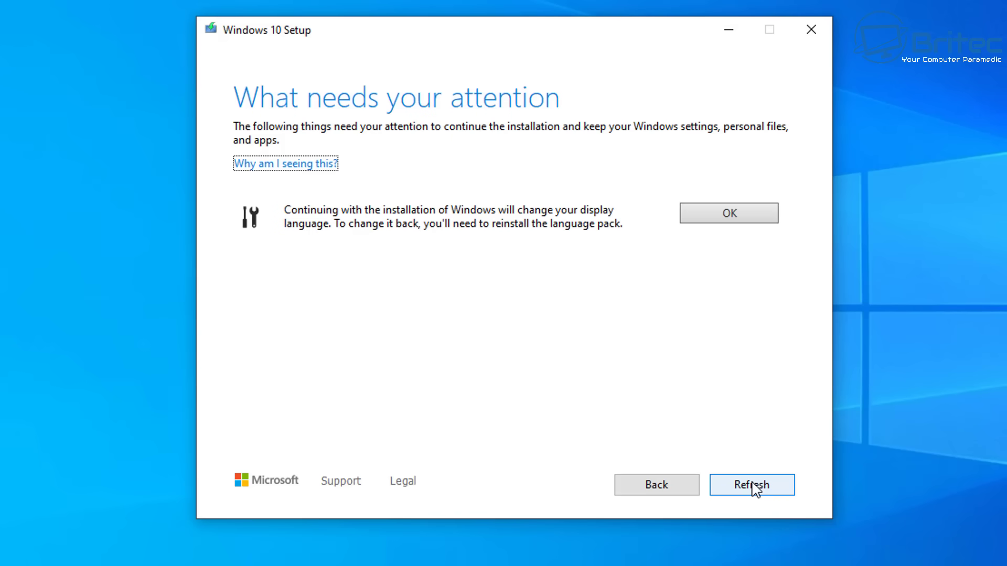
Dismiss the display-language warning and choose to keep personal files and apps for the LTSC upgrade.
click(738, 220)
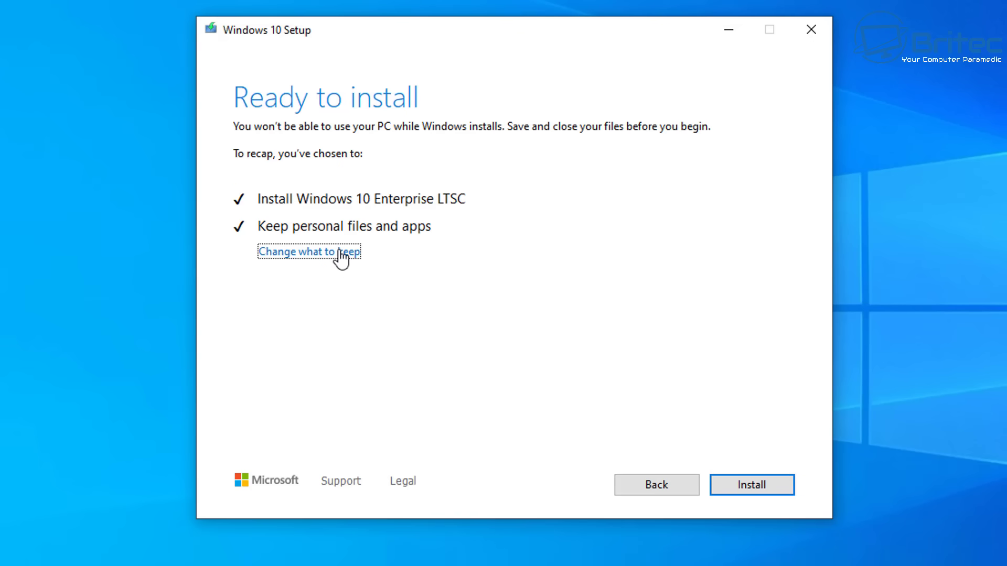
click(341, 253)
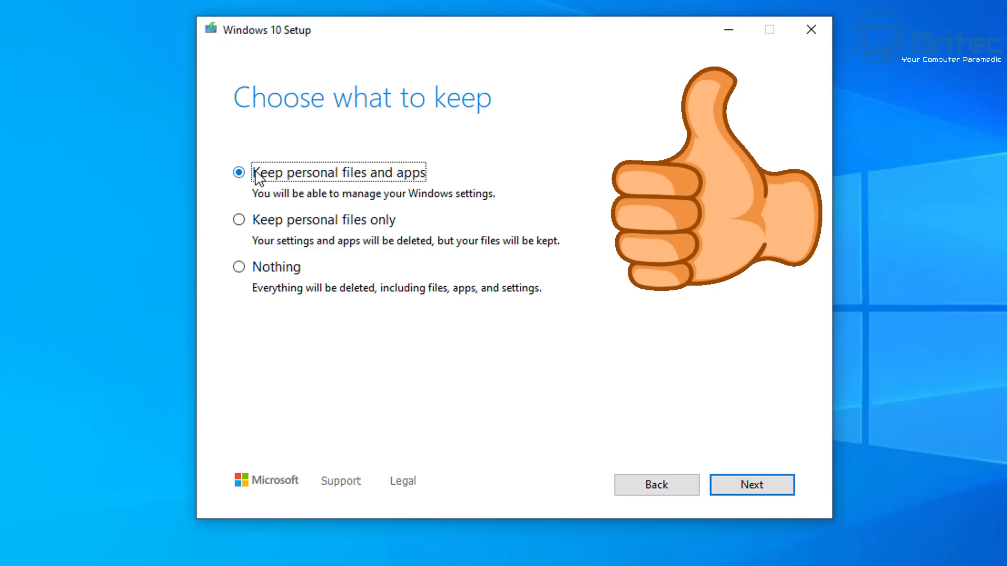
click(767, 492)
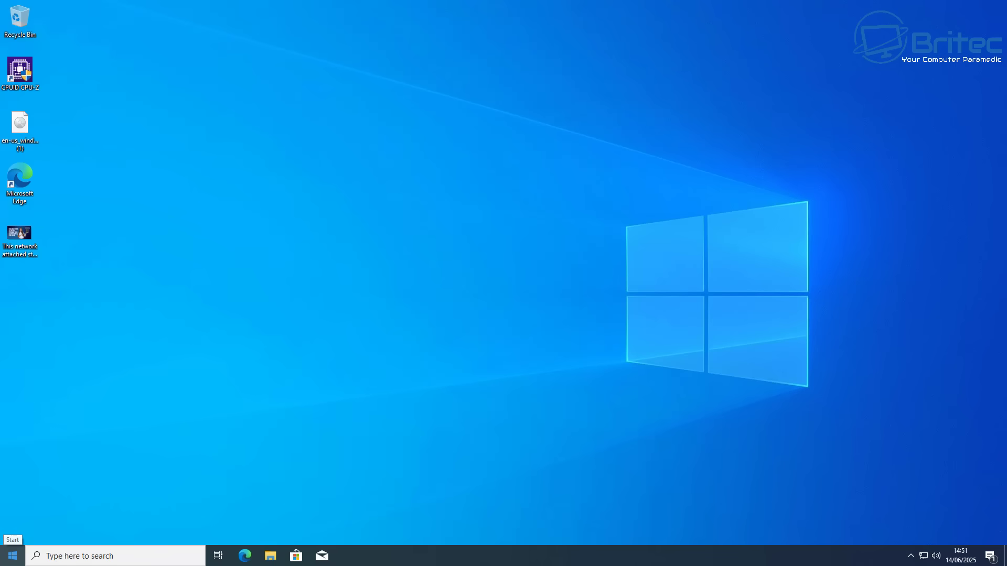
click(12, 555)
mouse_move(13, 482)
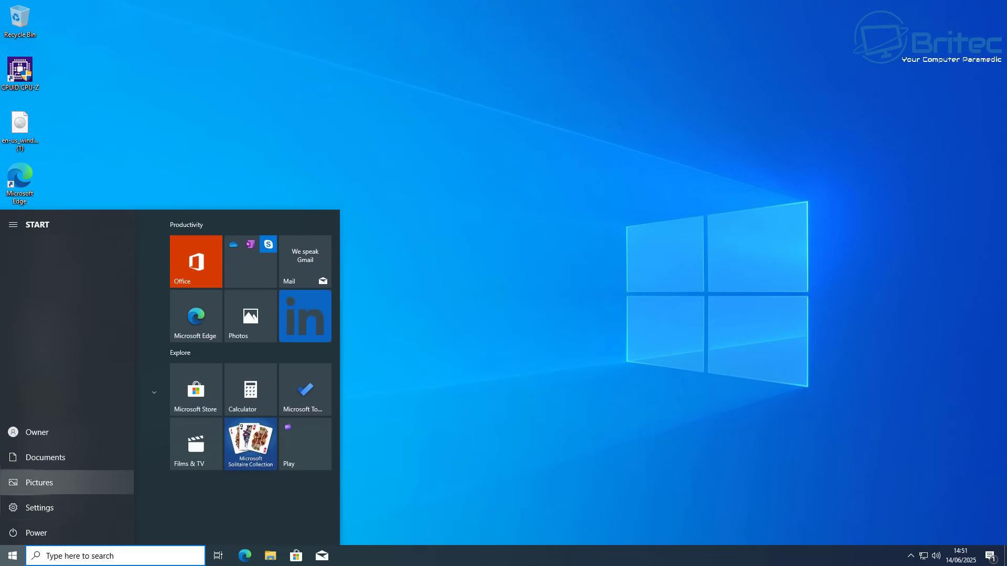
click(36, 508)
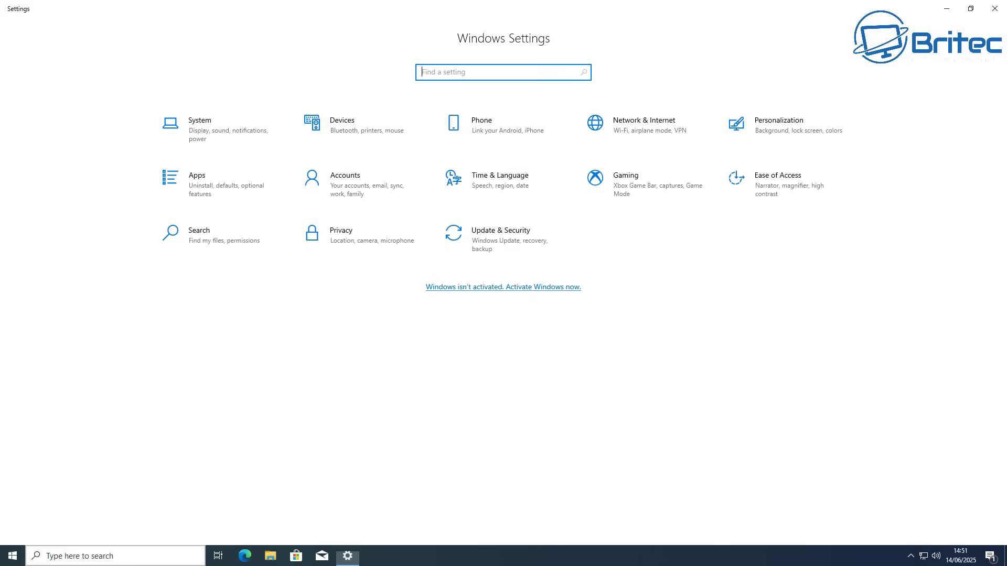
click(221, 129)
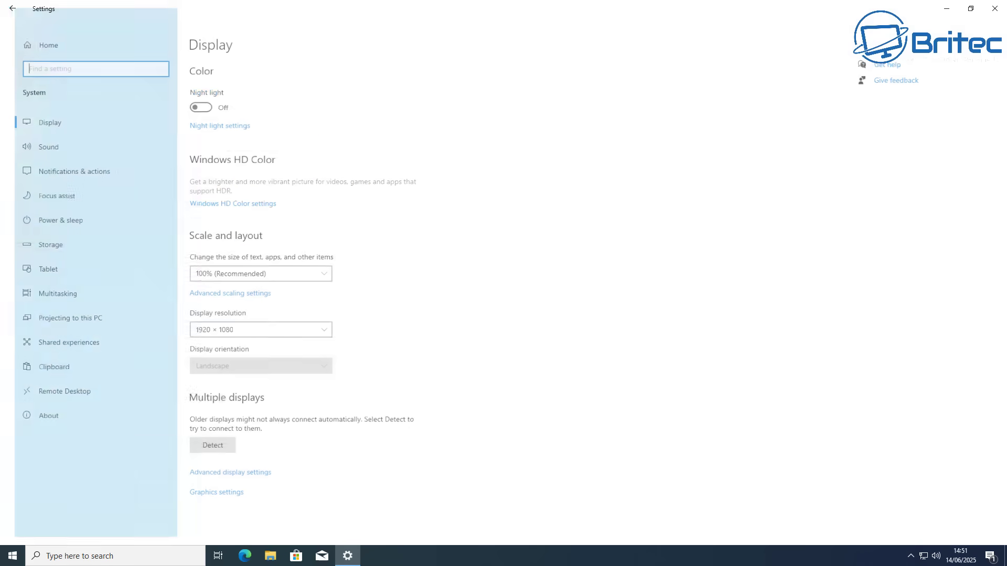
click(35, 419)
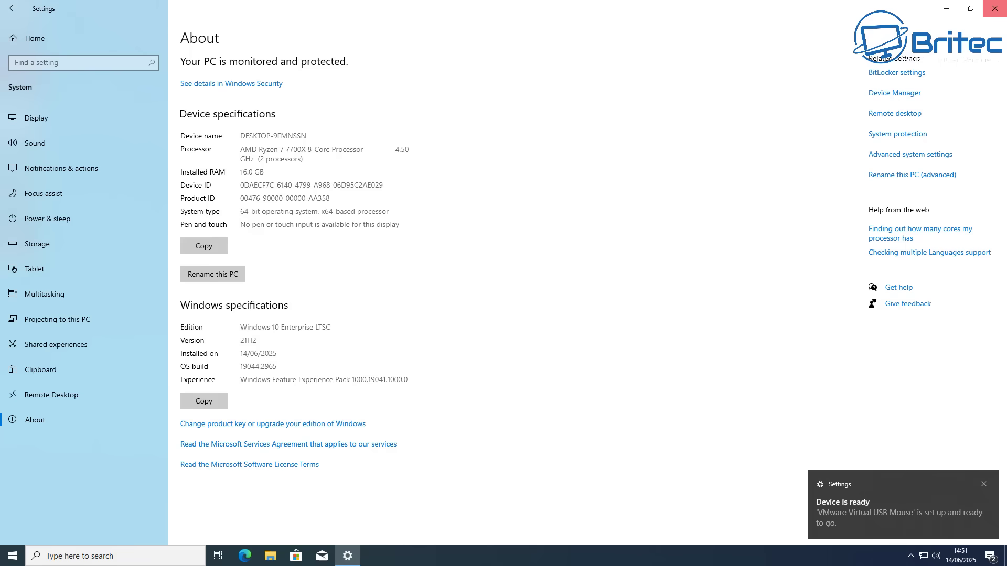
click(995, 8)
click(984, 483)
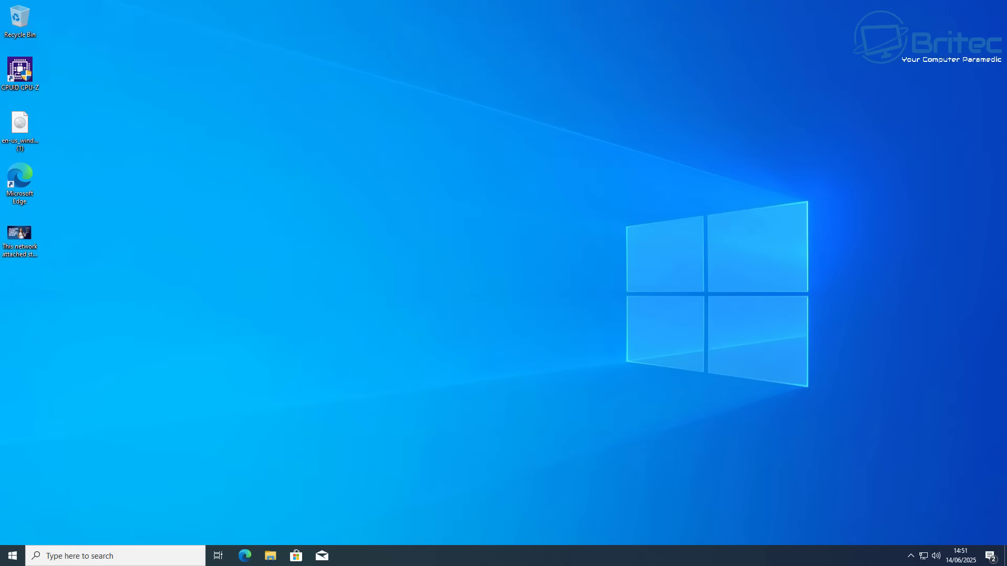